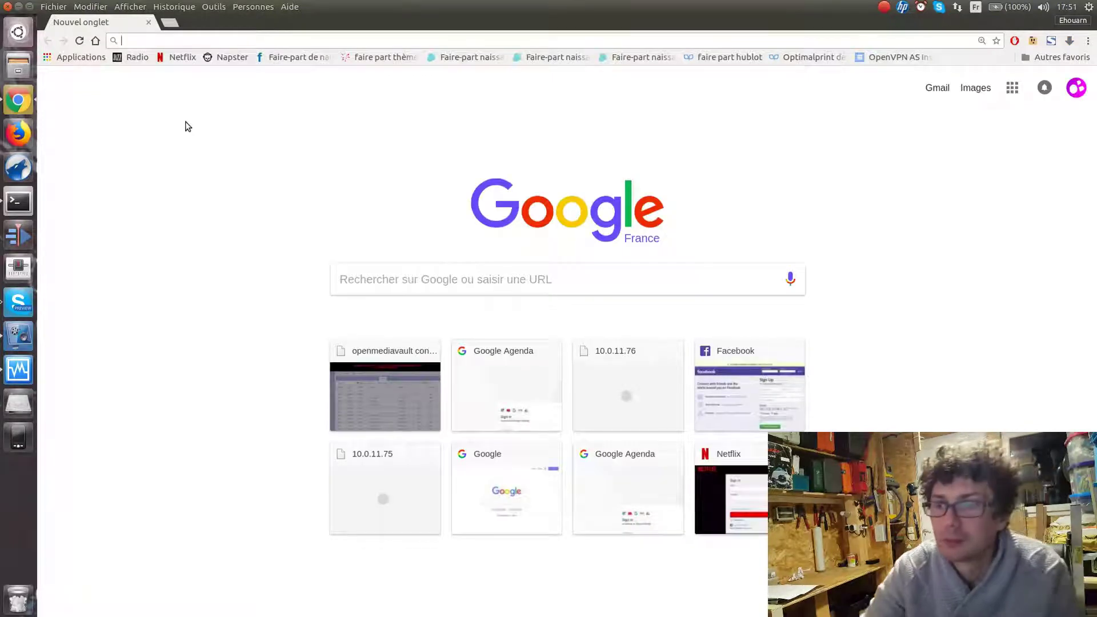
Log into the openmediavault web console as admin with the account password
left_click(409, 387)
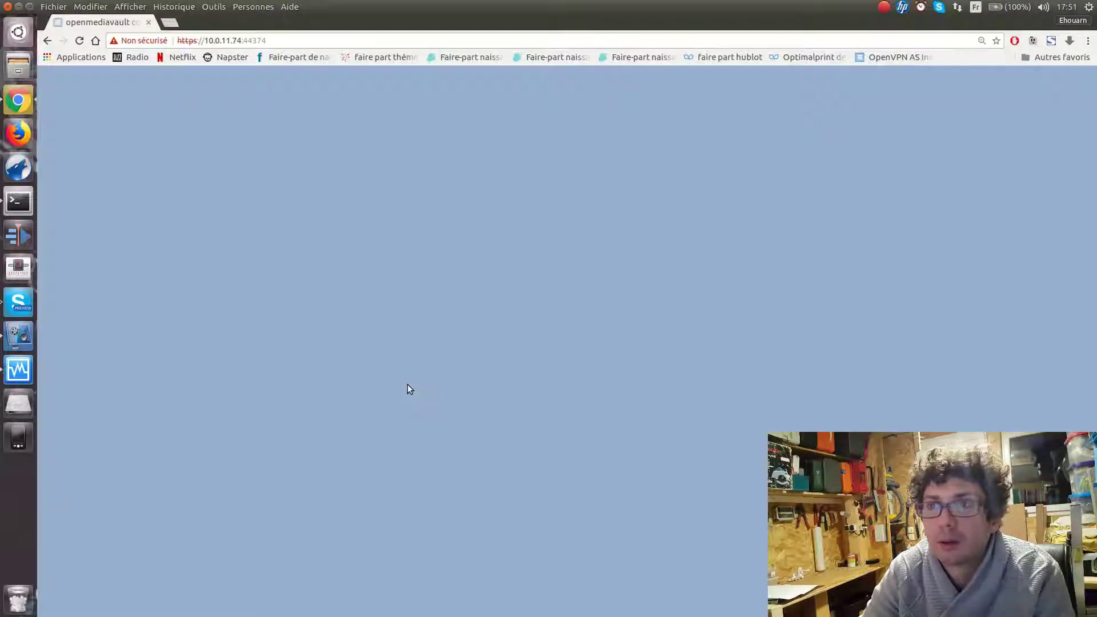
type("admin")
key("Tab")
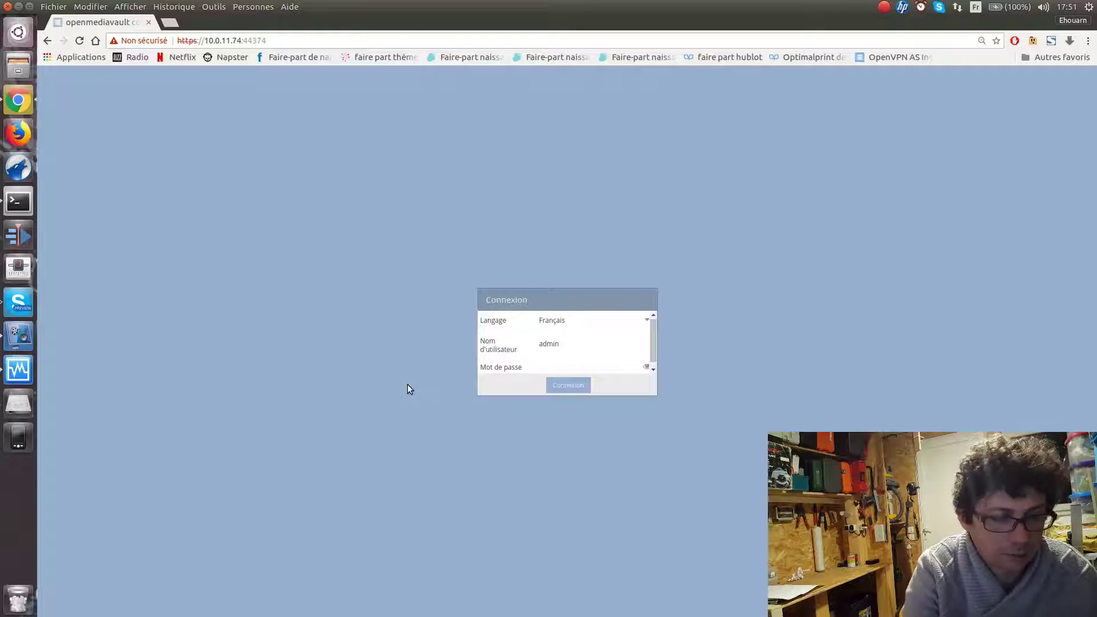
type("o")
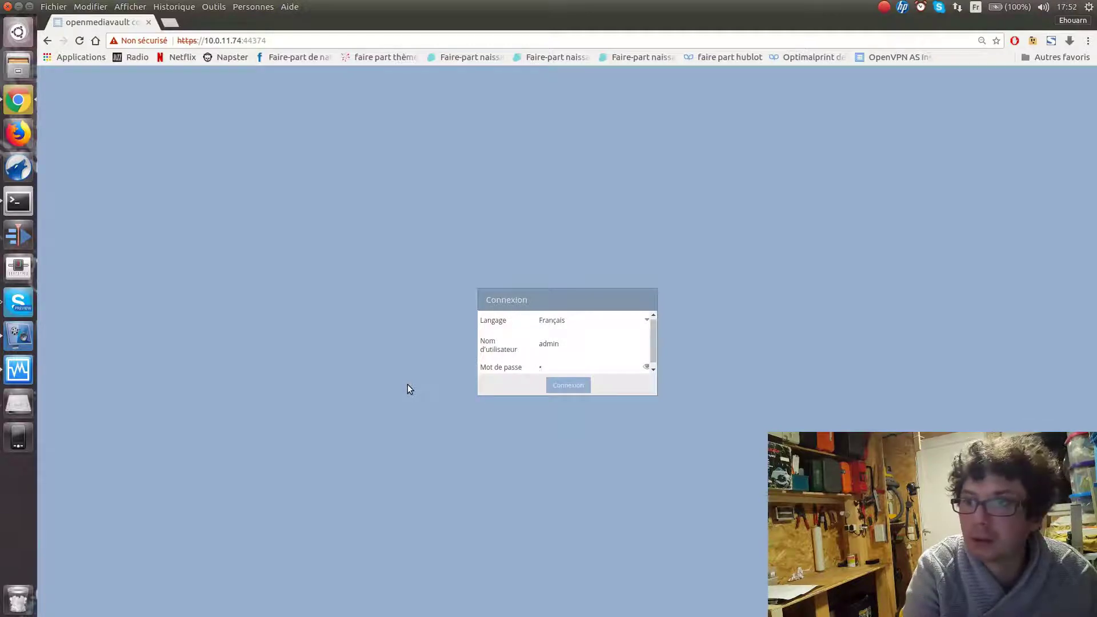
key("Return")
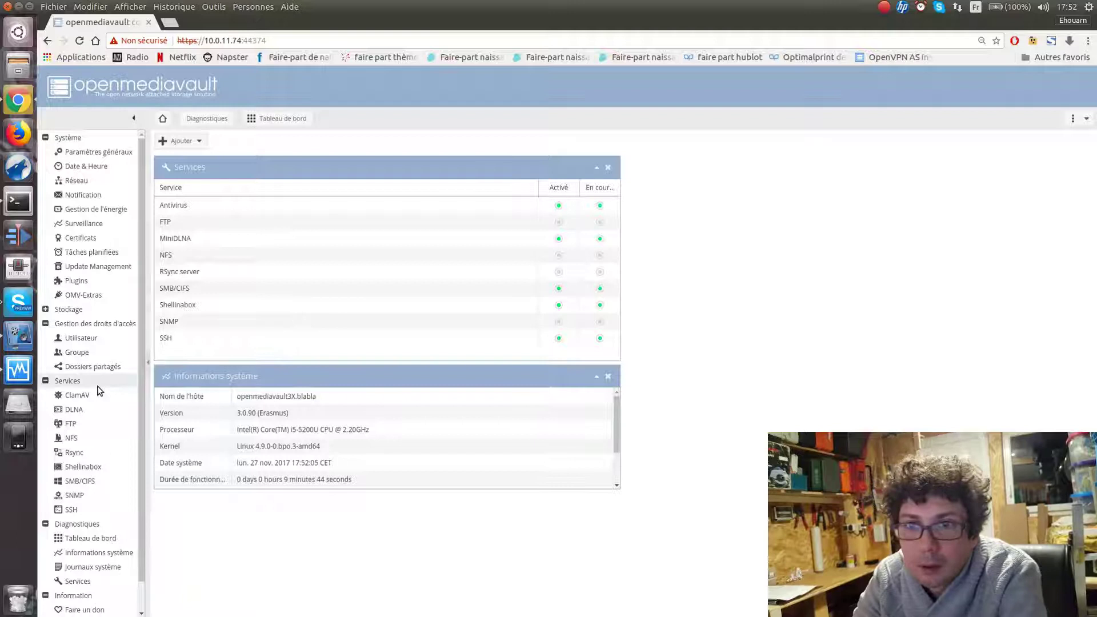
Go to Système > Réseau > Pare-feu and select the port 8074 firewall rule
left_click(96, 183)
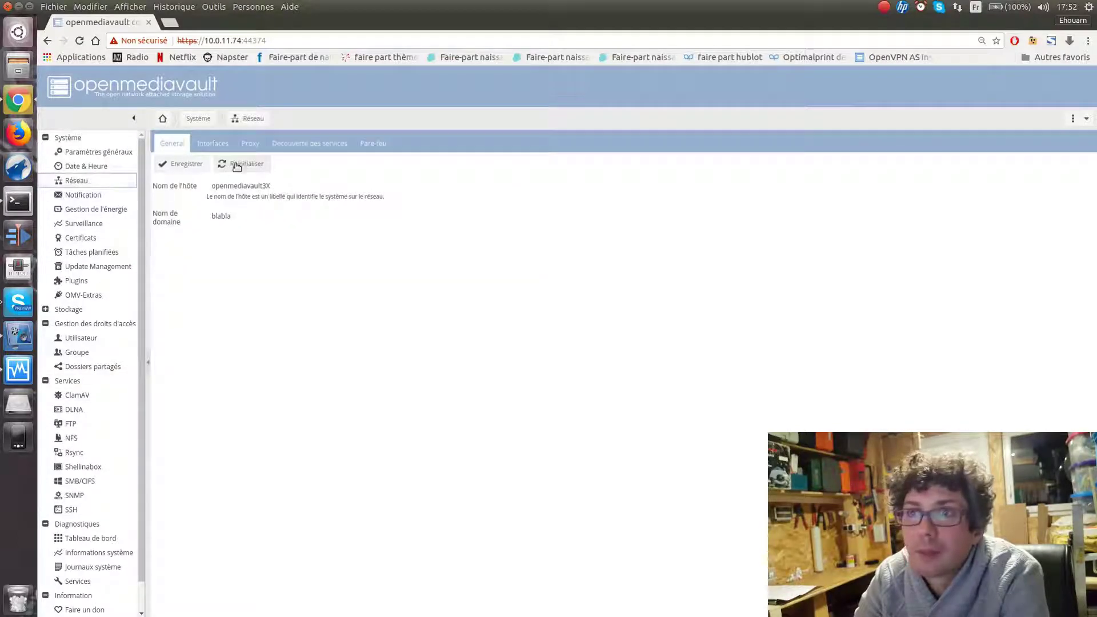
left_click(373, 143)
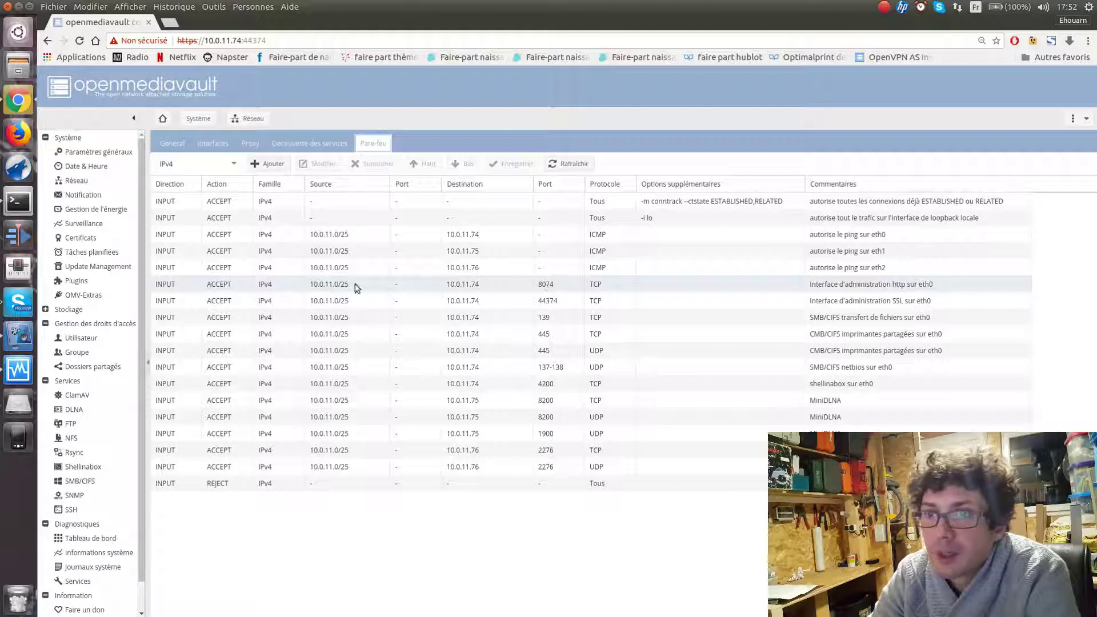
left_click(331, 283)
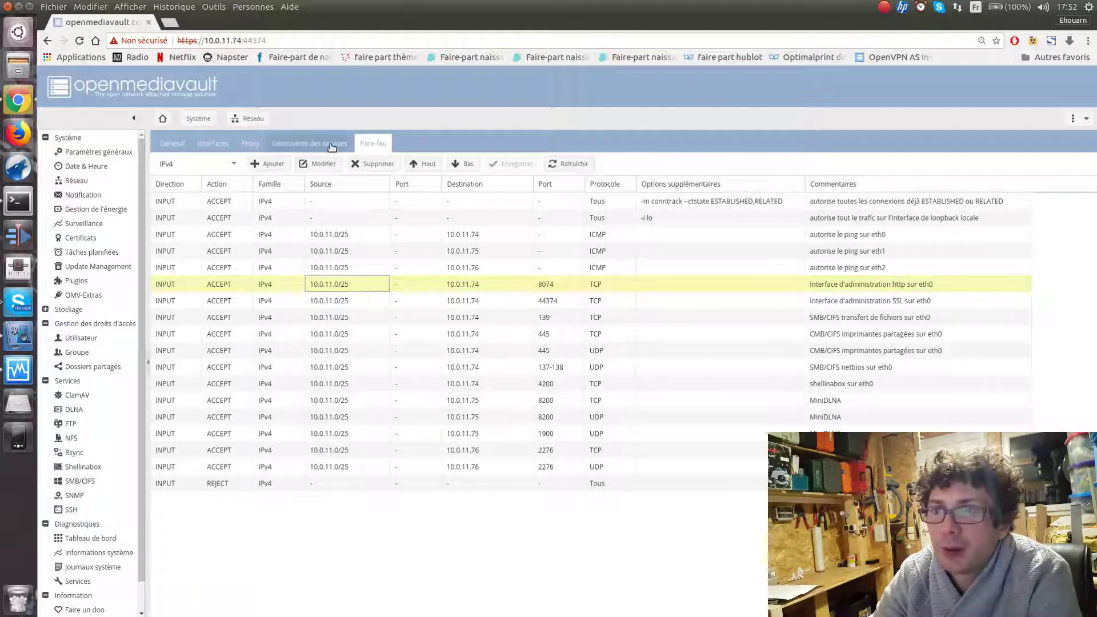
Clear the 10.0.11.0/25 source on the port 8074 and 44374 rules, saving each
left_click(320, 165)
left_click_drag(546, 342, 421, 341)
key("BackSpace")
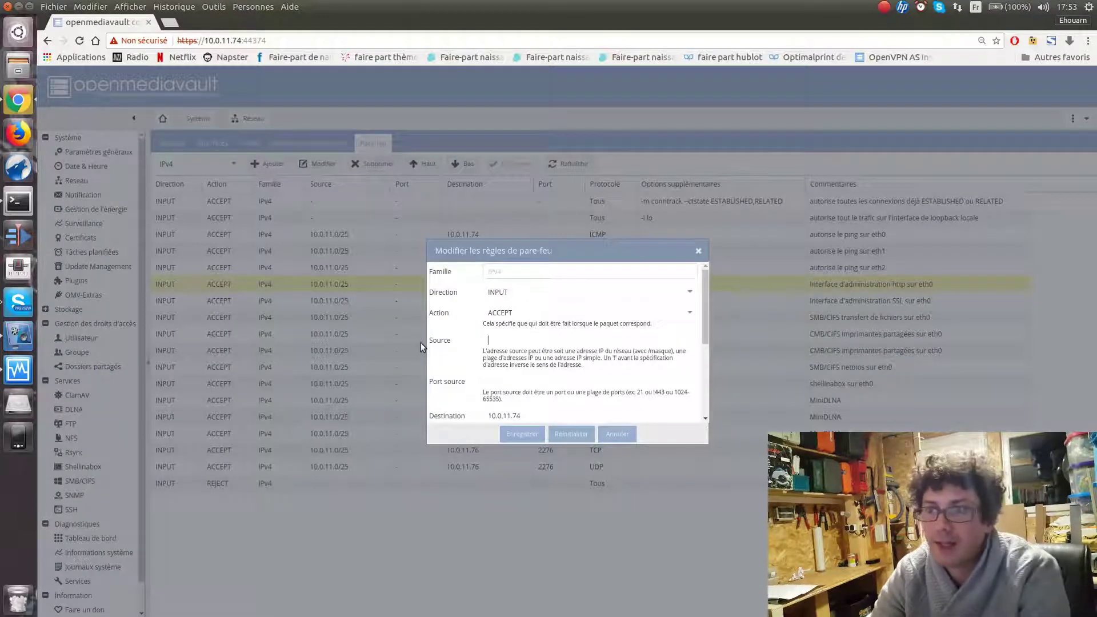
left_click(522, 435)
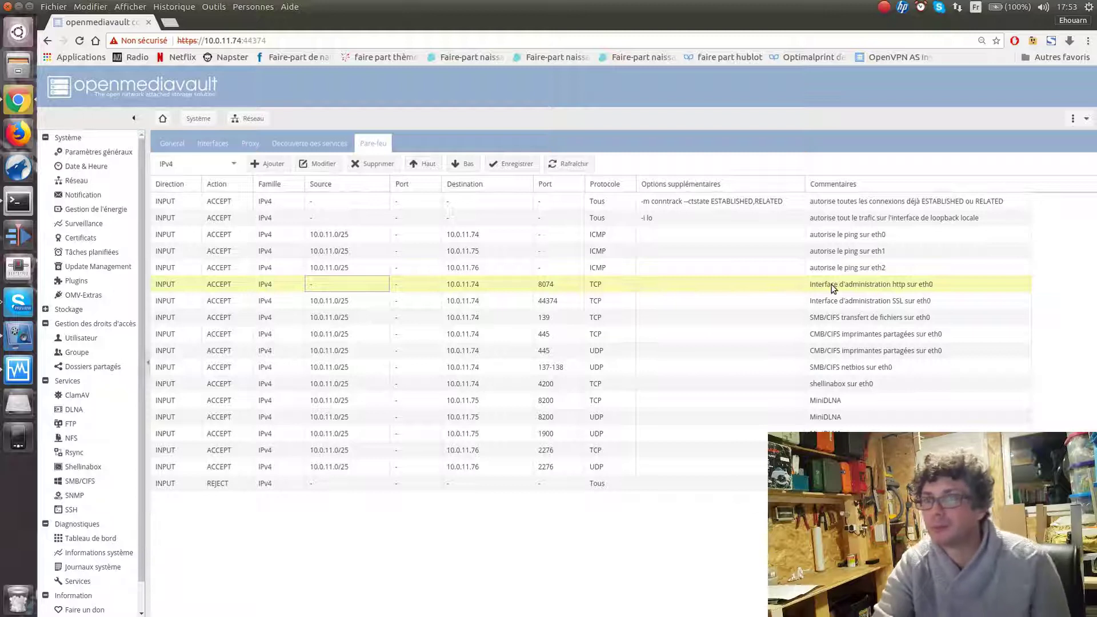
left_click(350, 300)
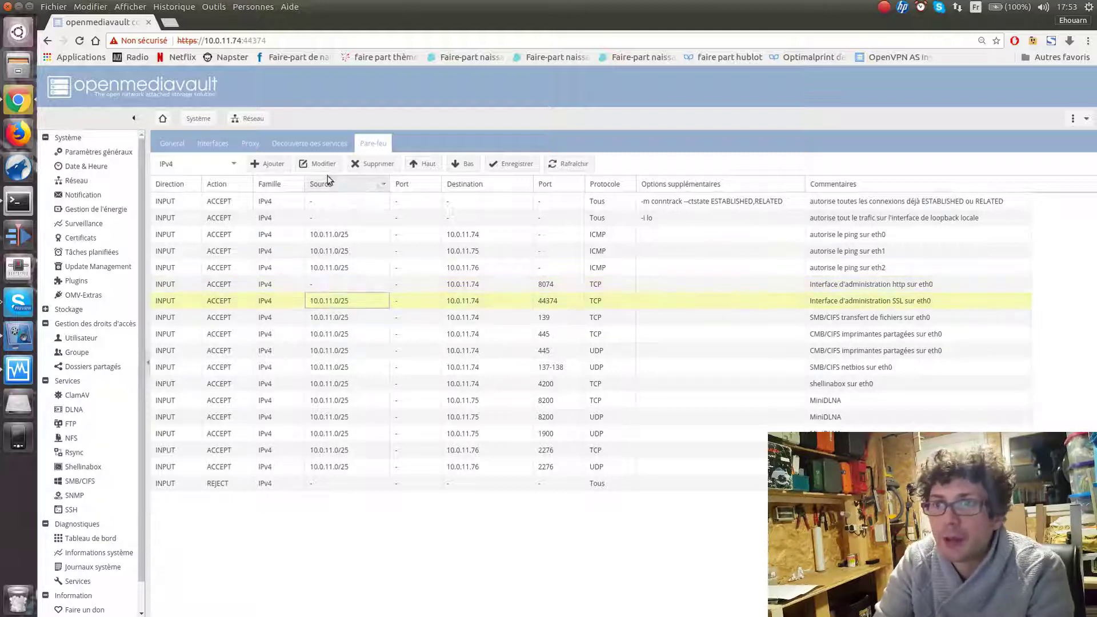
left_click(318, 163)
left_click_drag(543, 342, 449, 349)
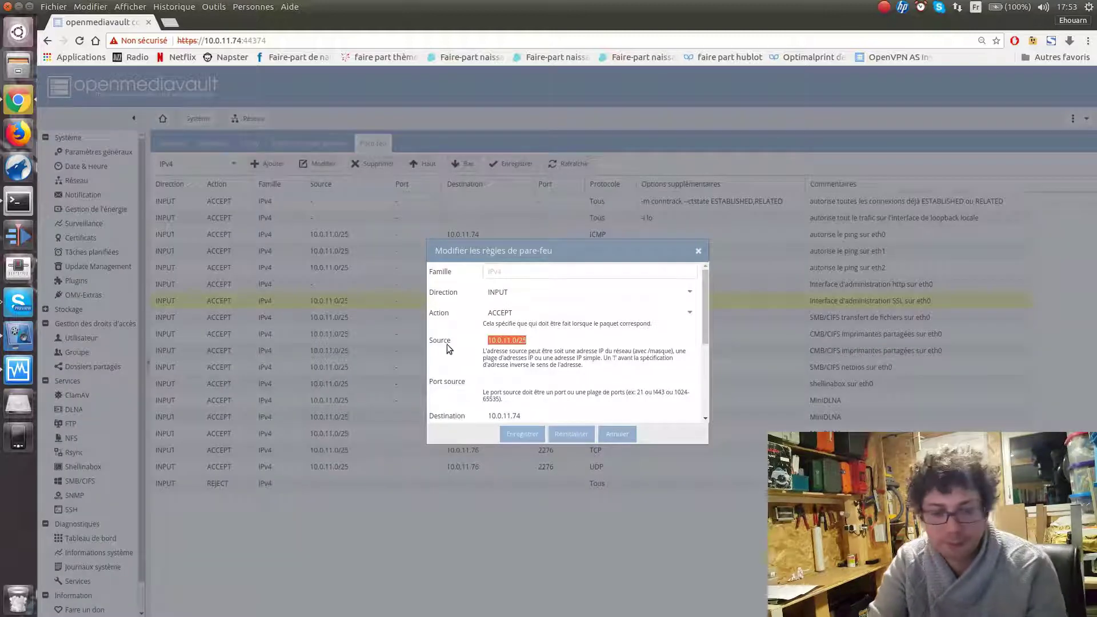
key("BackSpace")
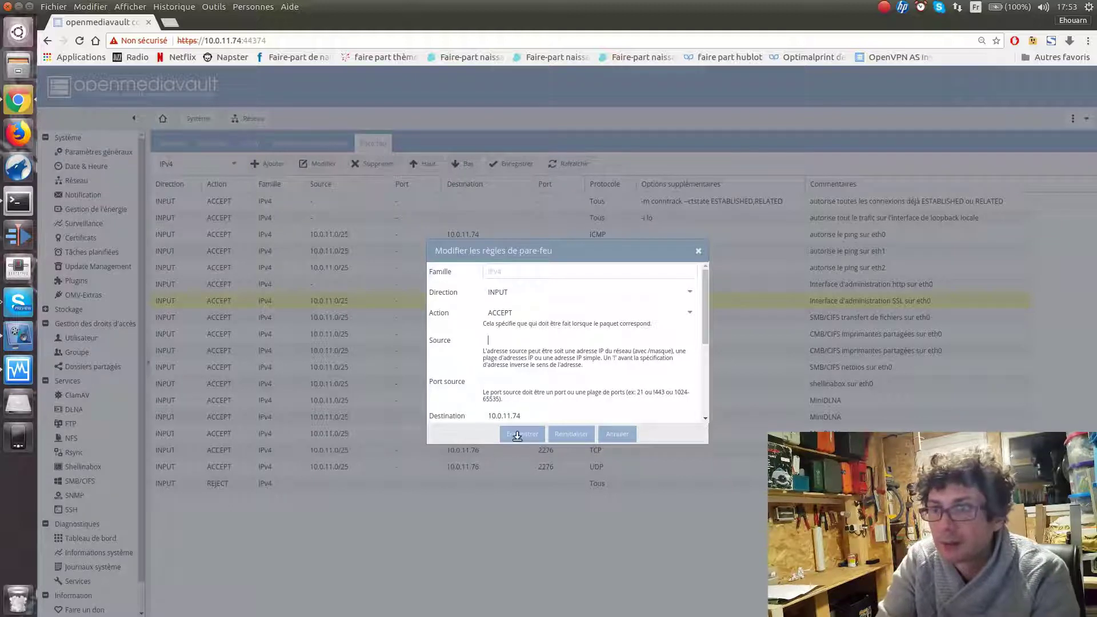
left_click(517, 435)
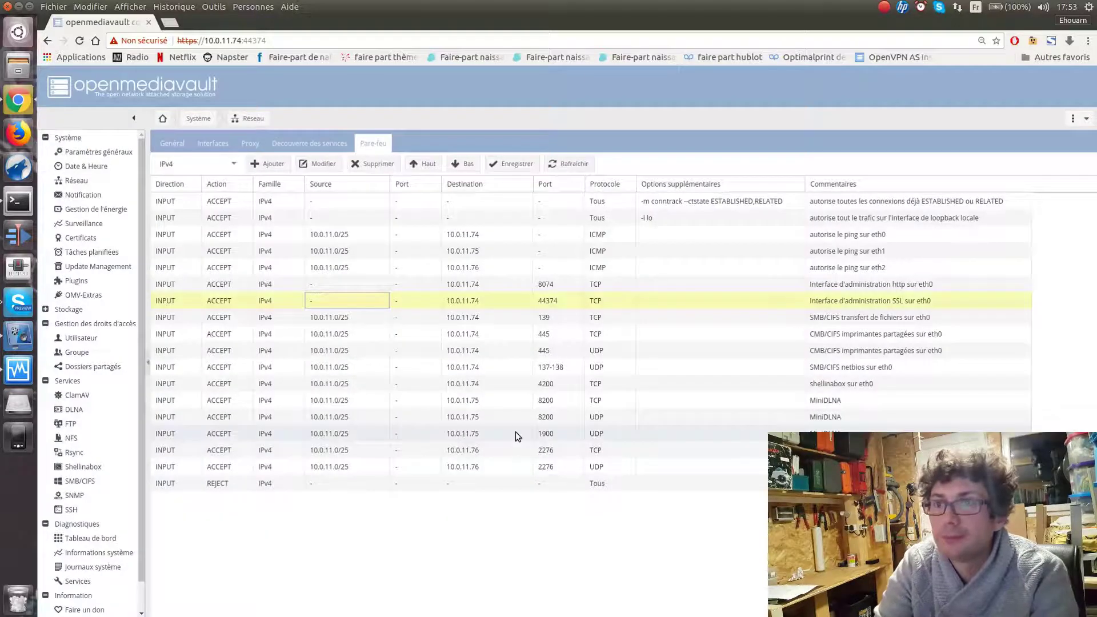
Save the firewall changes and apply the pending configuration, confirming with Oui
left_click(507, 166)
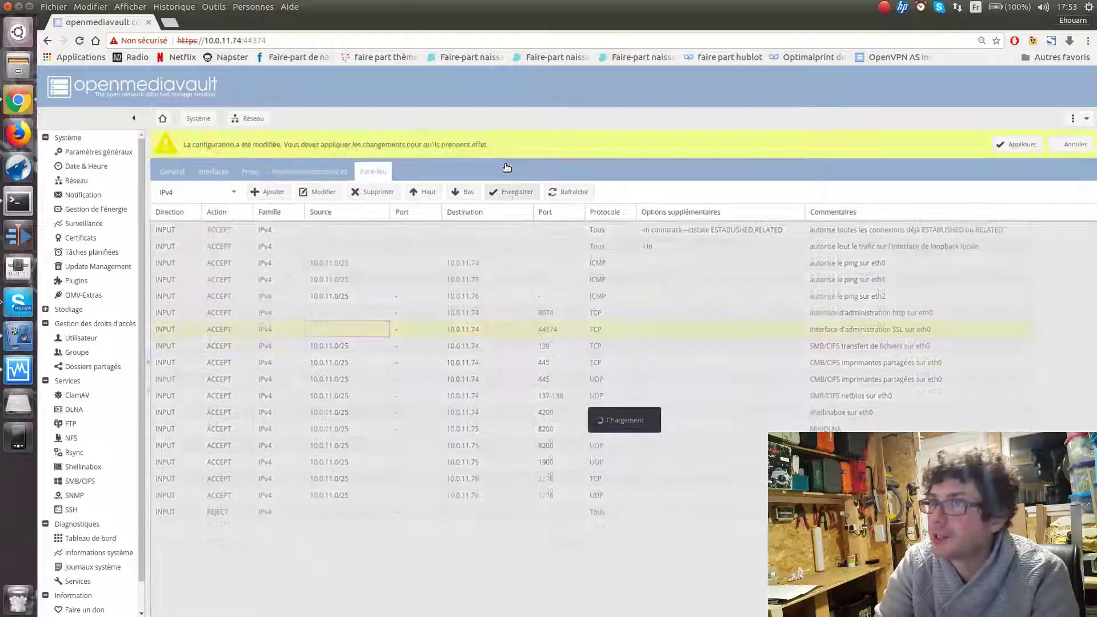
left_click(1022, 144)
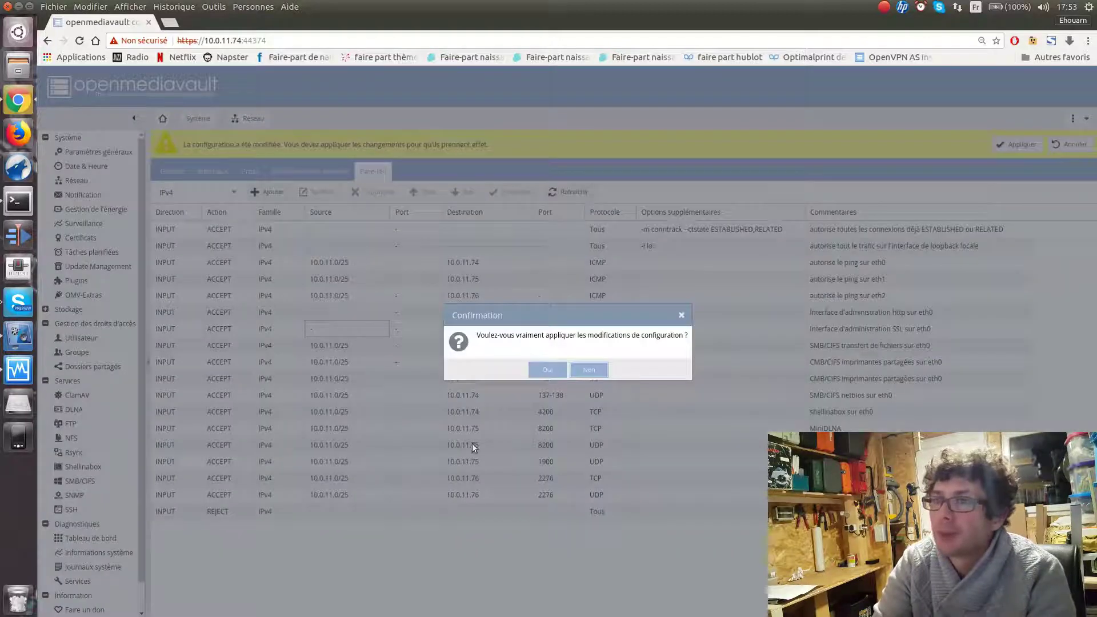
left_click(552, 369)
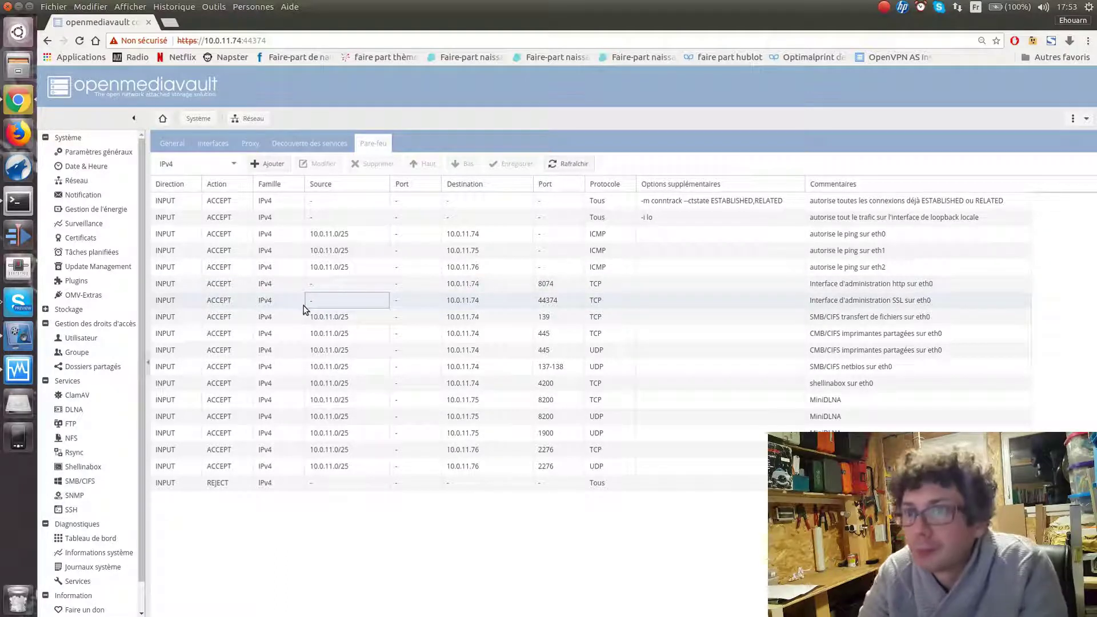
Close the source cell editor and log out of openmediavault via Déconnexion, confirming with Oui
left_click(509, 164)
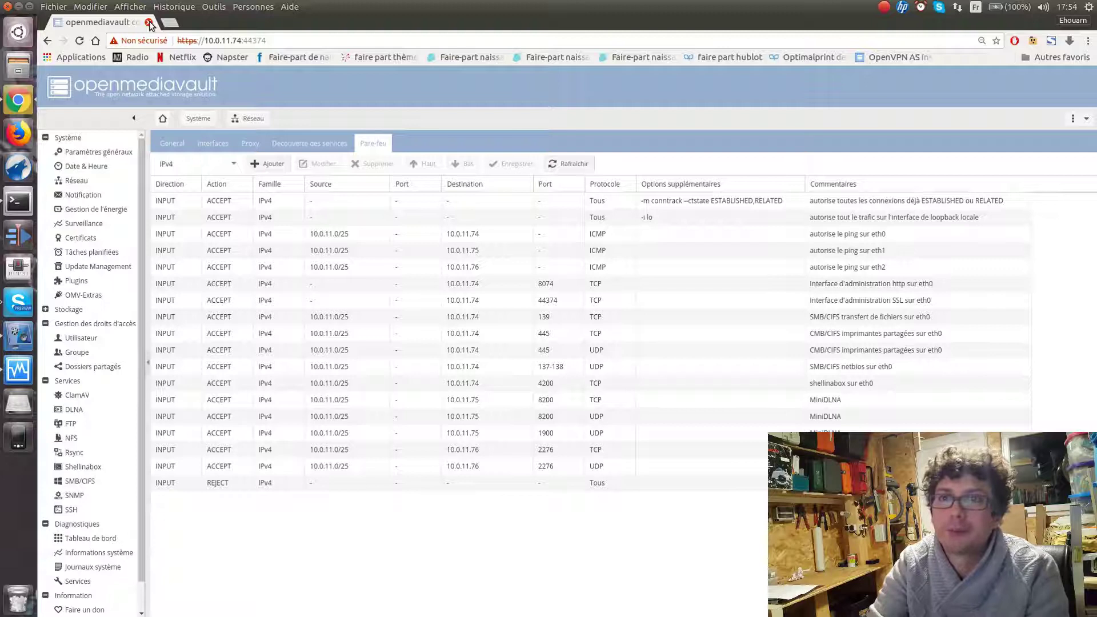
left_click(1088, 120)
left_click(1071, 171)
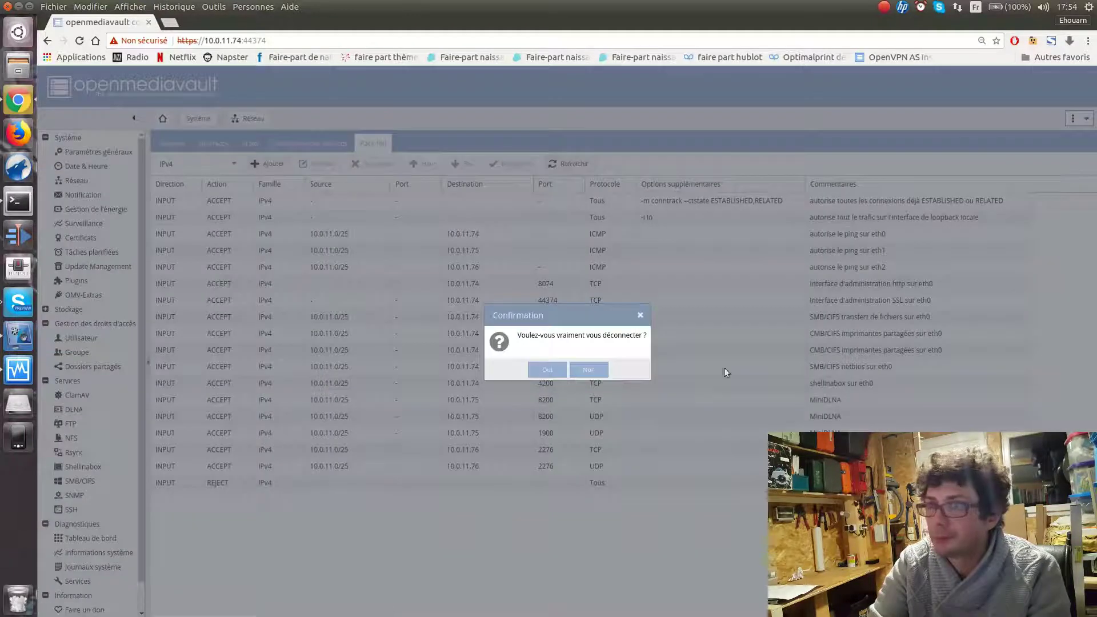
left_click(546, 371)
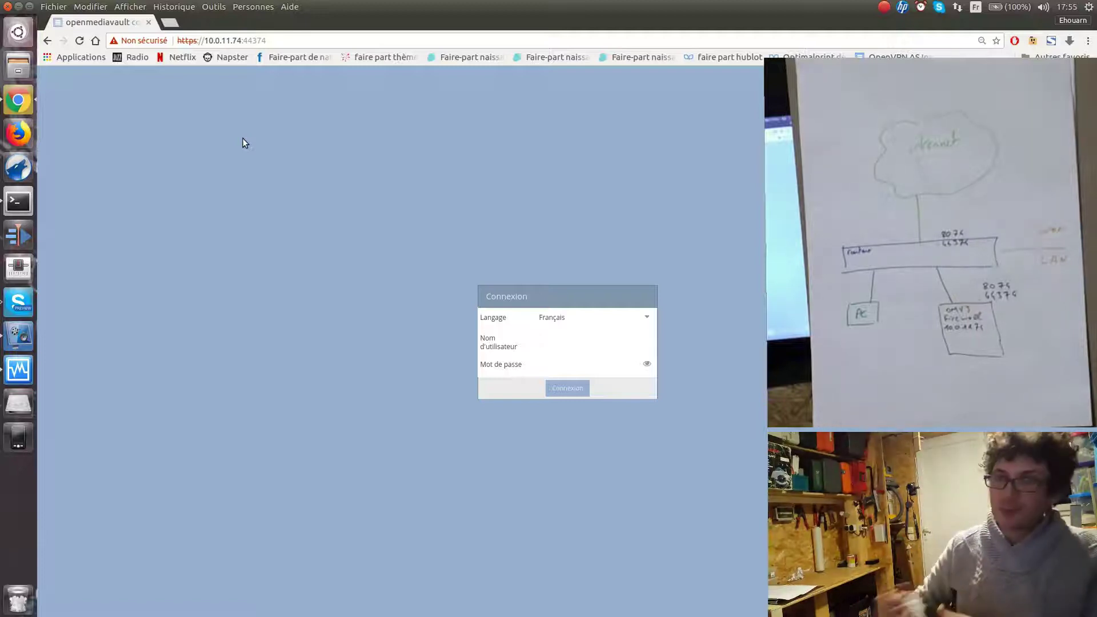
left_click(279, 42)
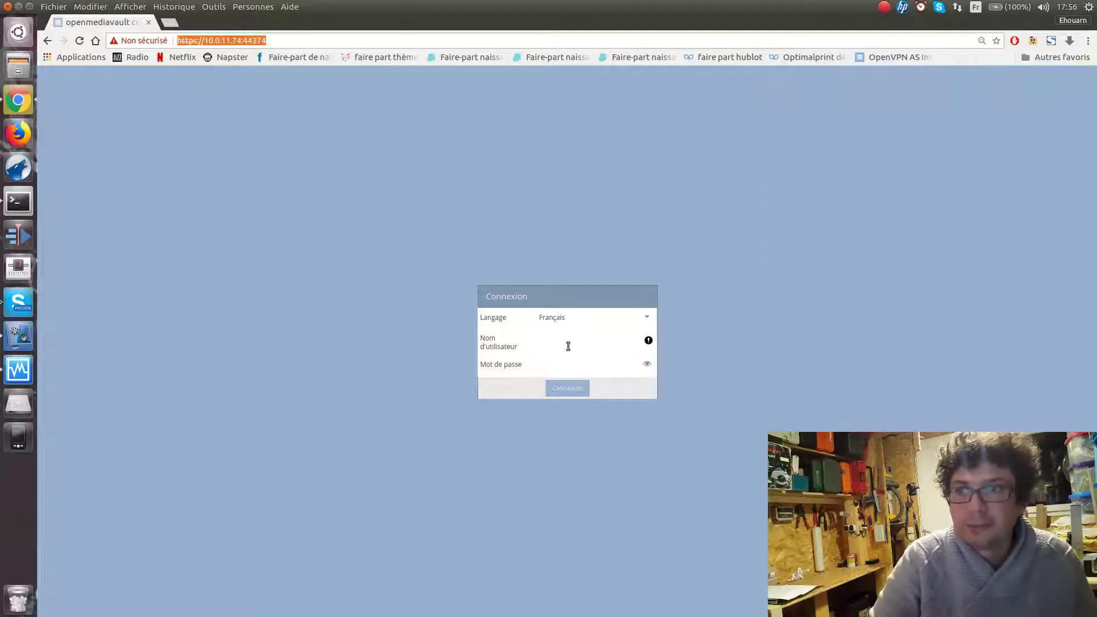
Go to the router admin at 10.0.11.1:4432 and log in with the router credentials
left_click(568, 346)
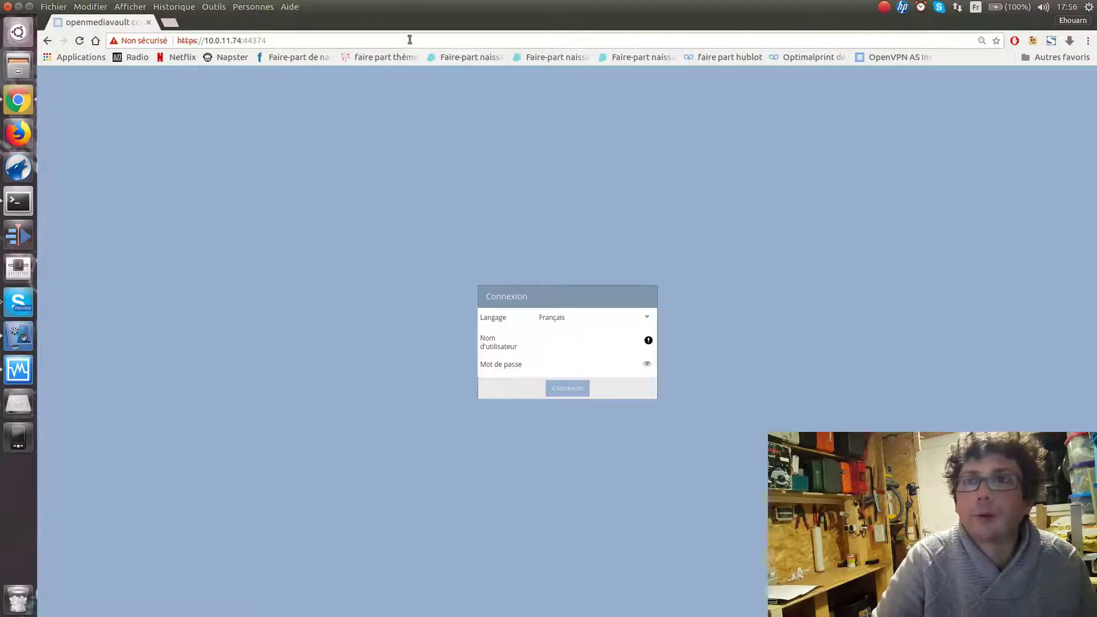
left_click(363, 42)
type("10.0.11.")
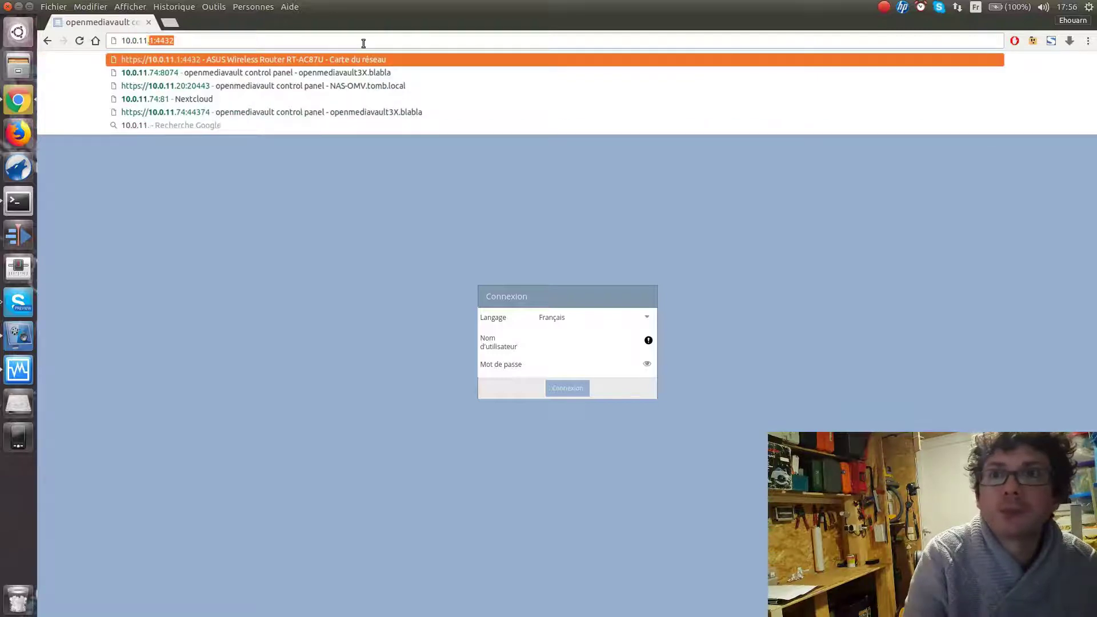
type("1")
key("Return")
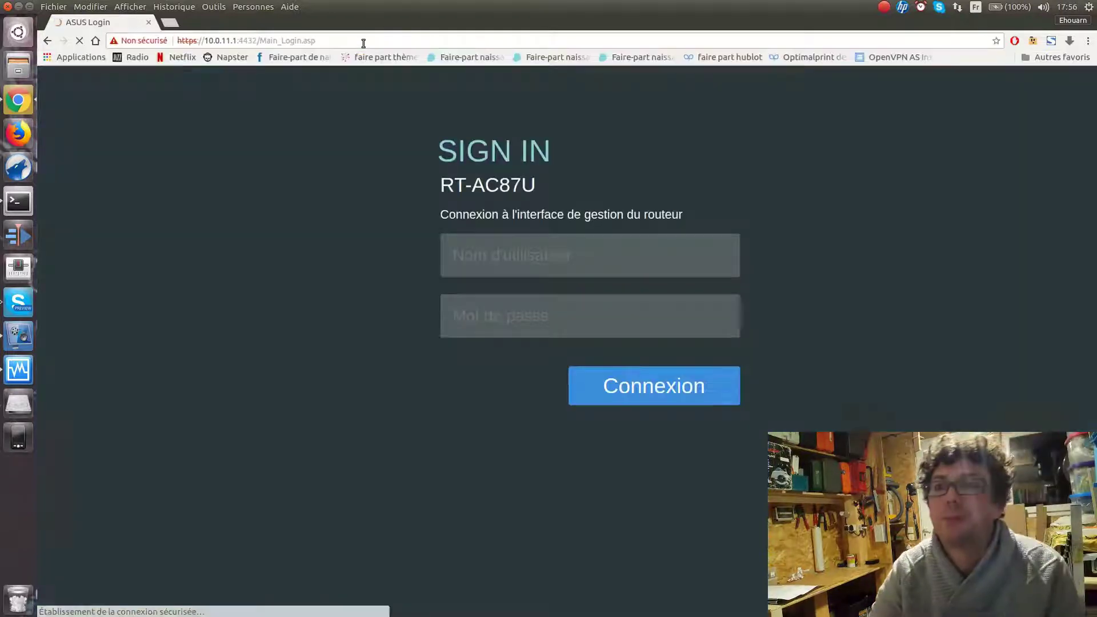
type("obehouarnkenoby")
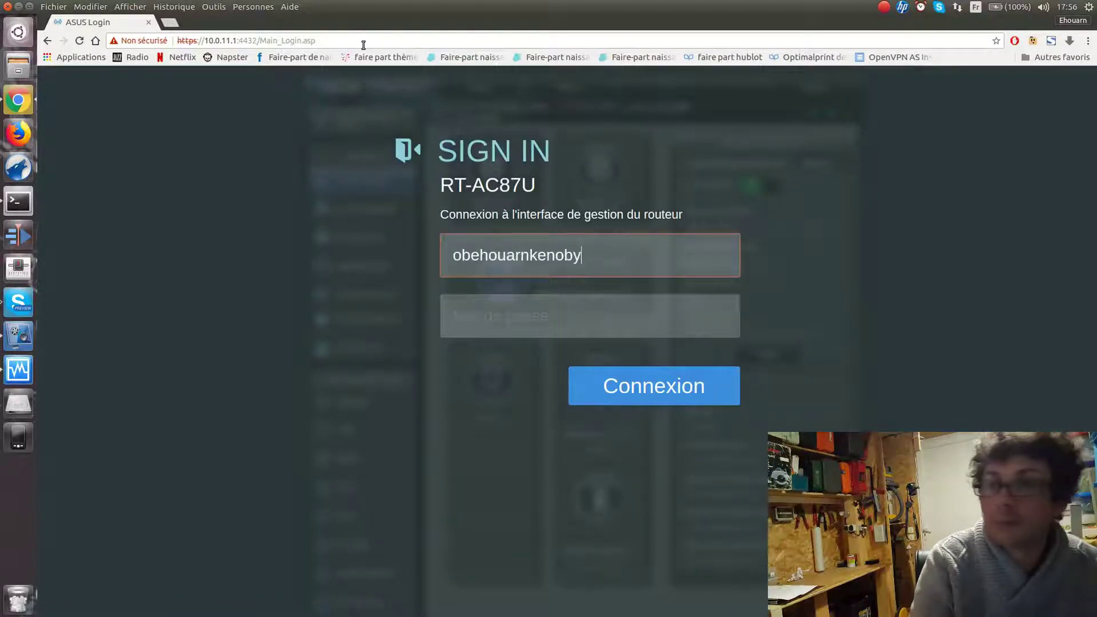
key("Tab")
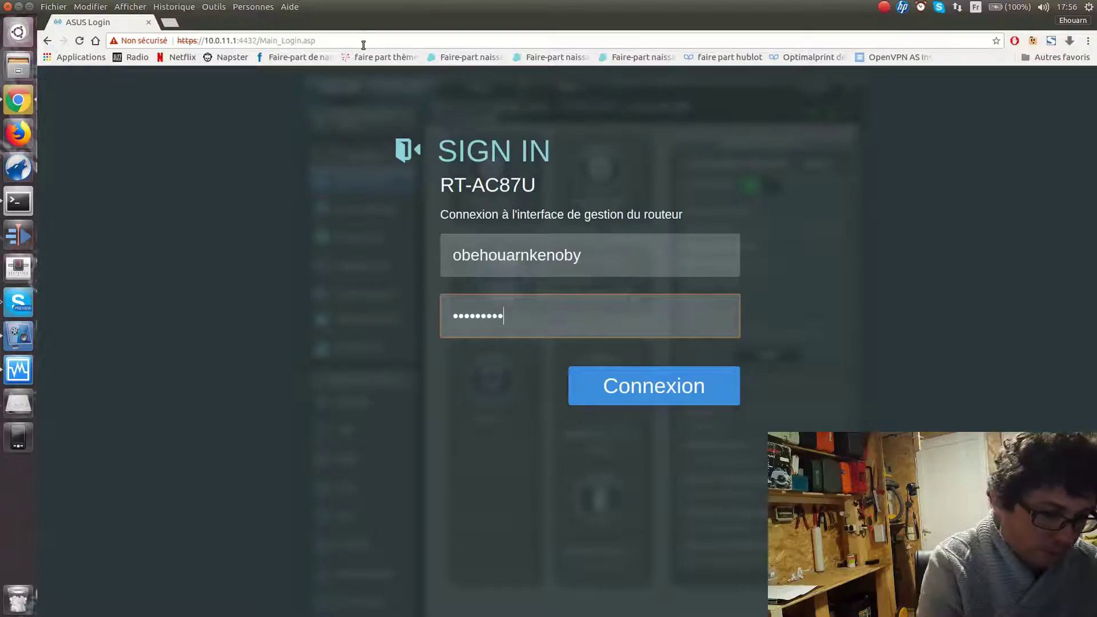
key("Return")
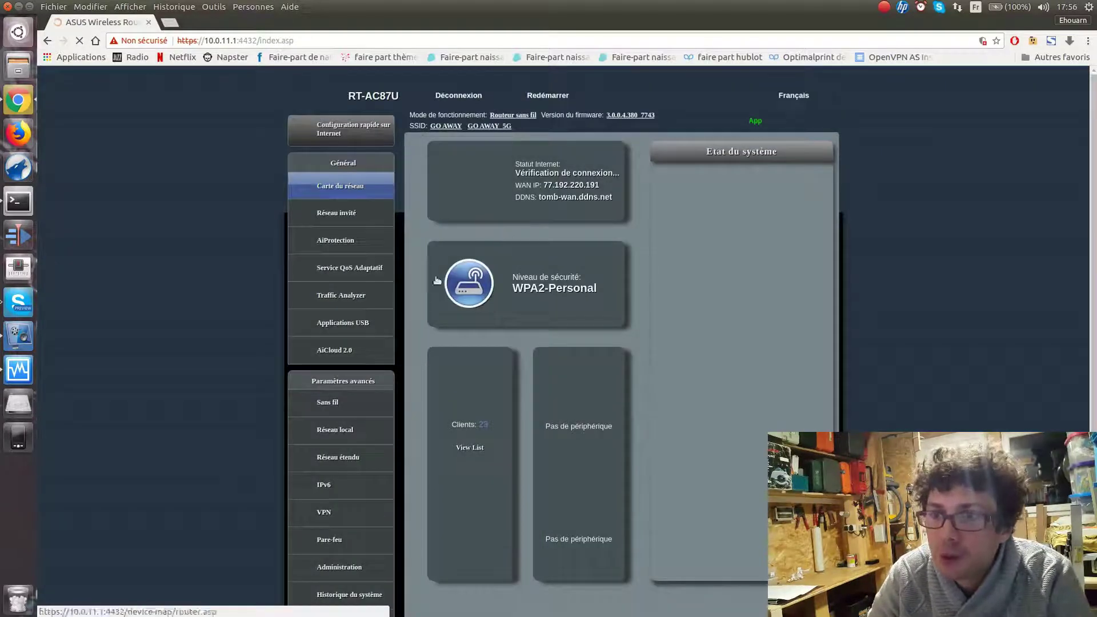
In Réseau étendu > Redirection de port, delete the adminomv3 and adminom3ssl forwarding rules
scroll(356, 400, "down", 1)
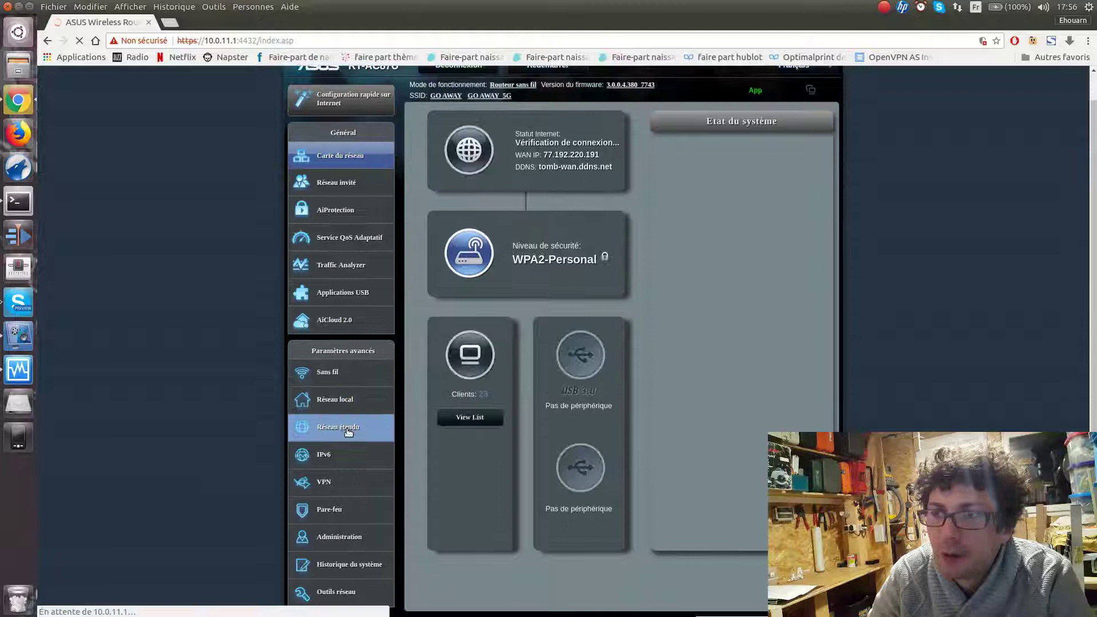
left_click(348, 427)
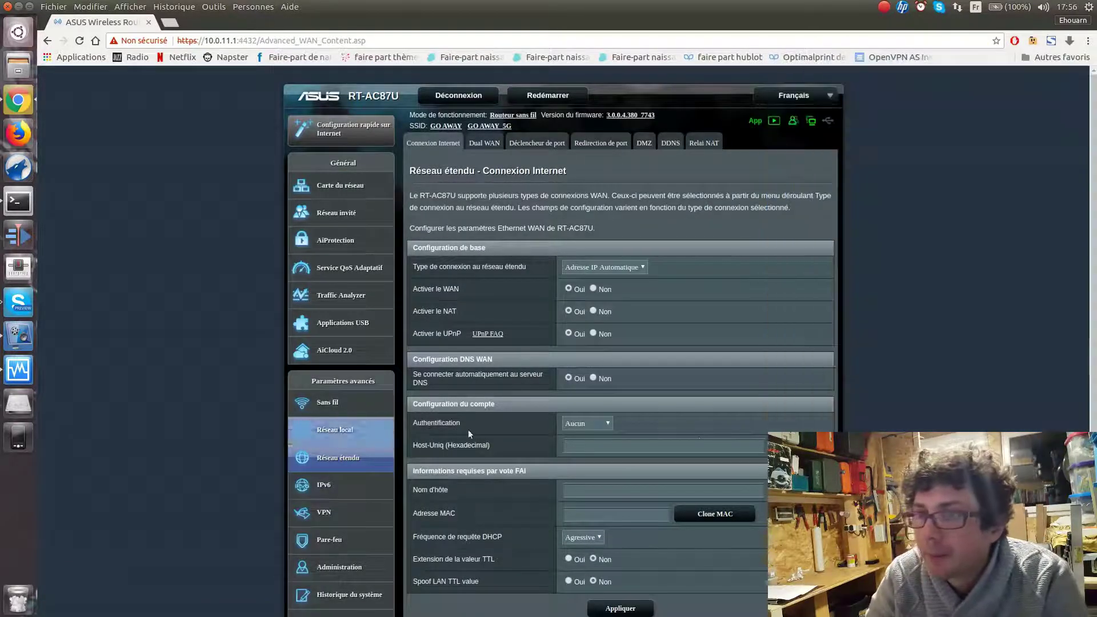
left_click(606, 144)
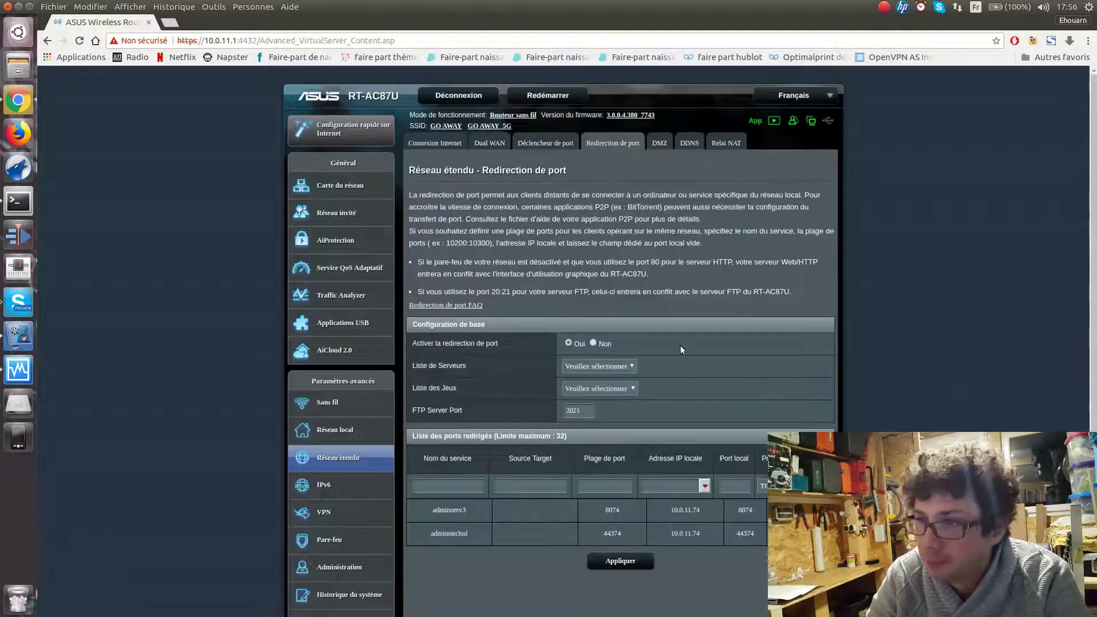
scroll(687, 349, "down", 2)
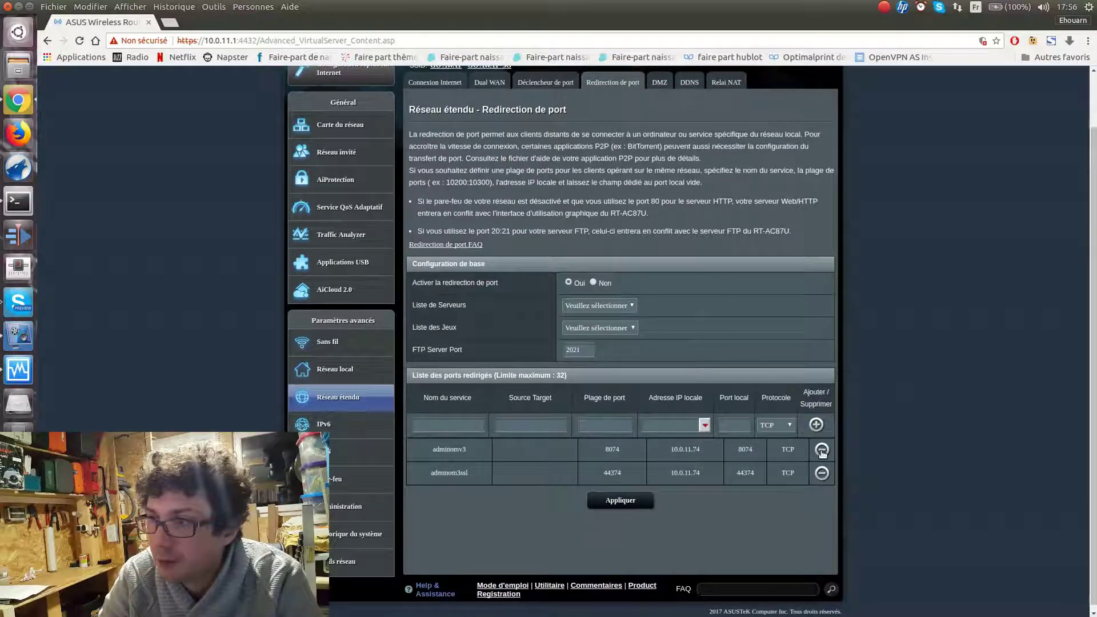
left_click(822, 451)
left_click(822, 449)
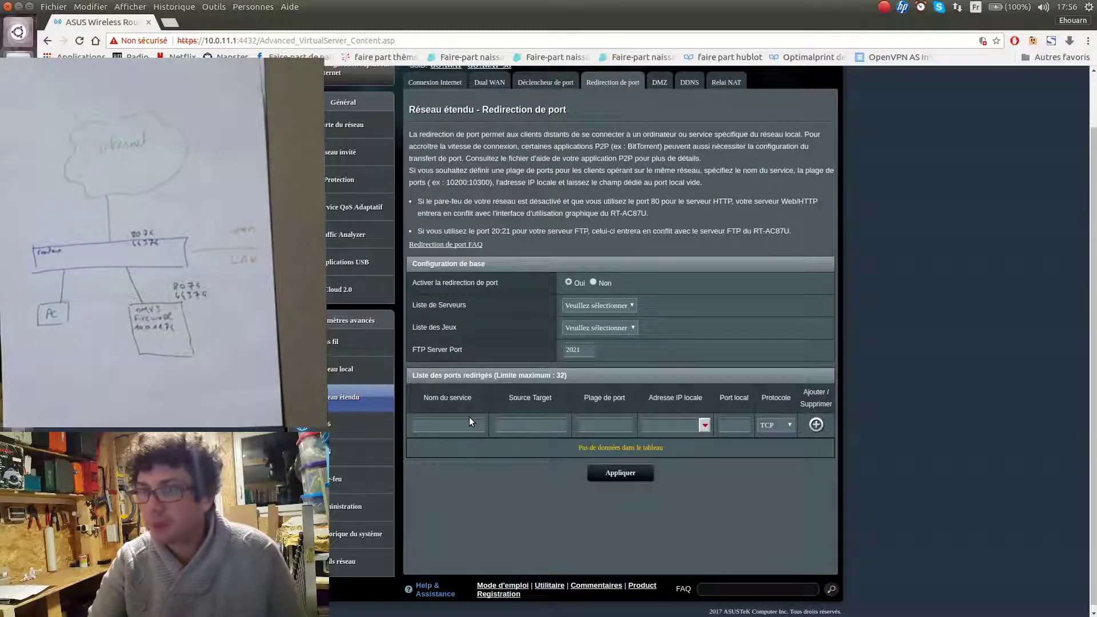
Add rule adminomvhttp forwarding port 8074 to 10.0.11.74 local port 8074 over TCP
left_click(452, 424)
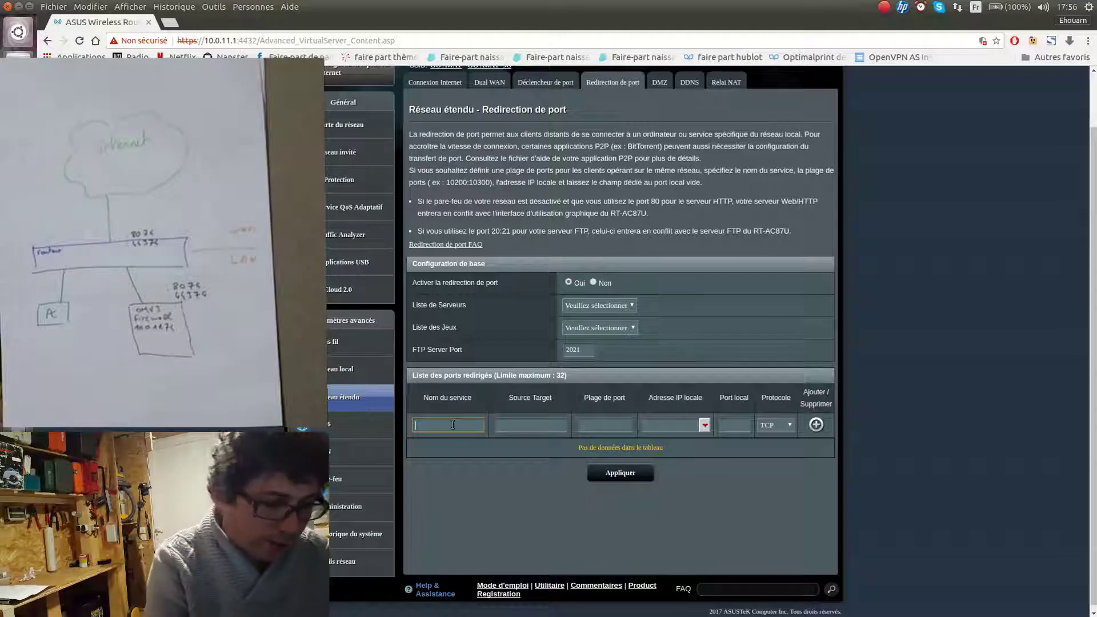
type("admin")
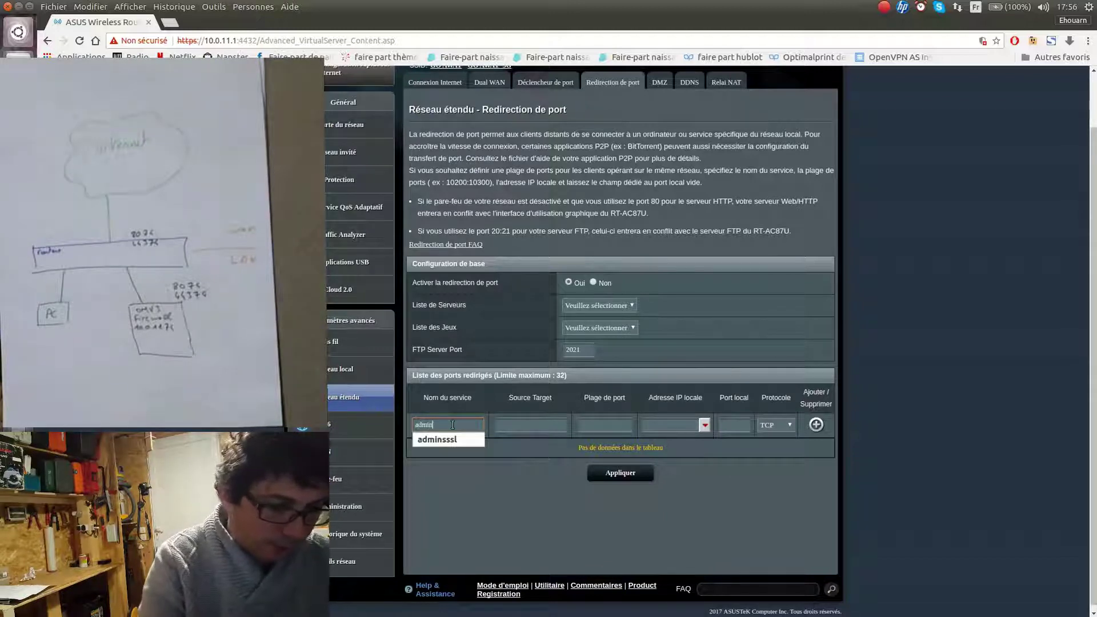
type("om")
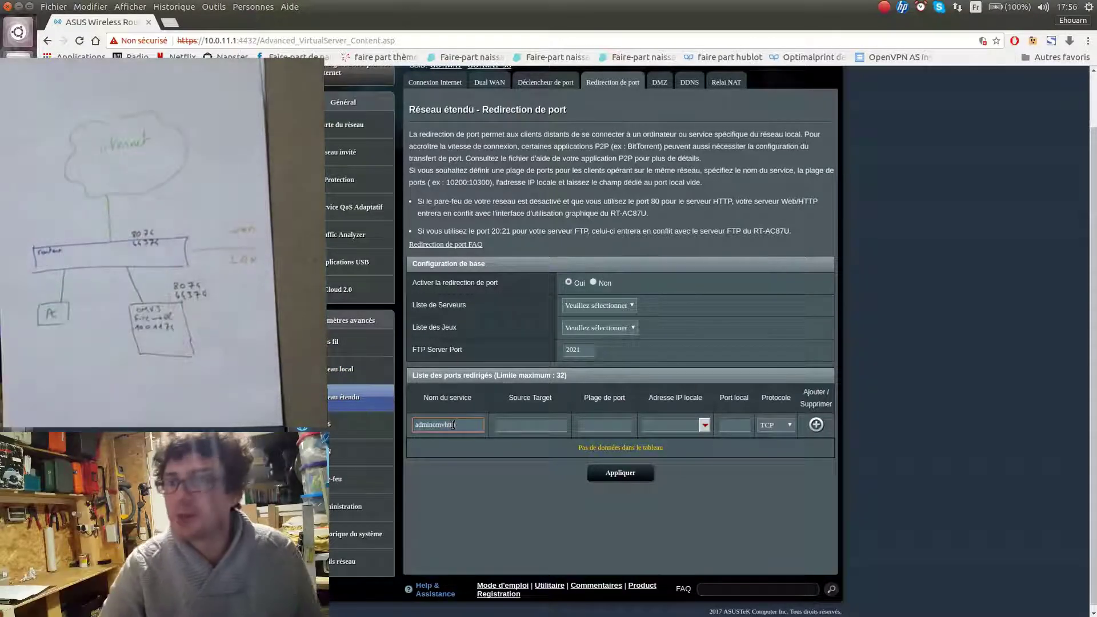
type("vhttp")
left_click(521, 427)
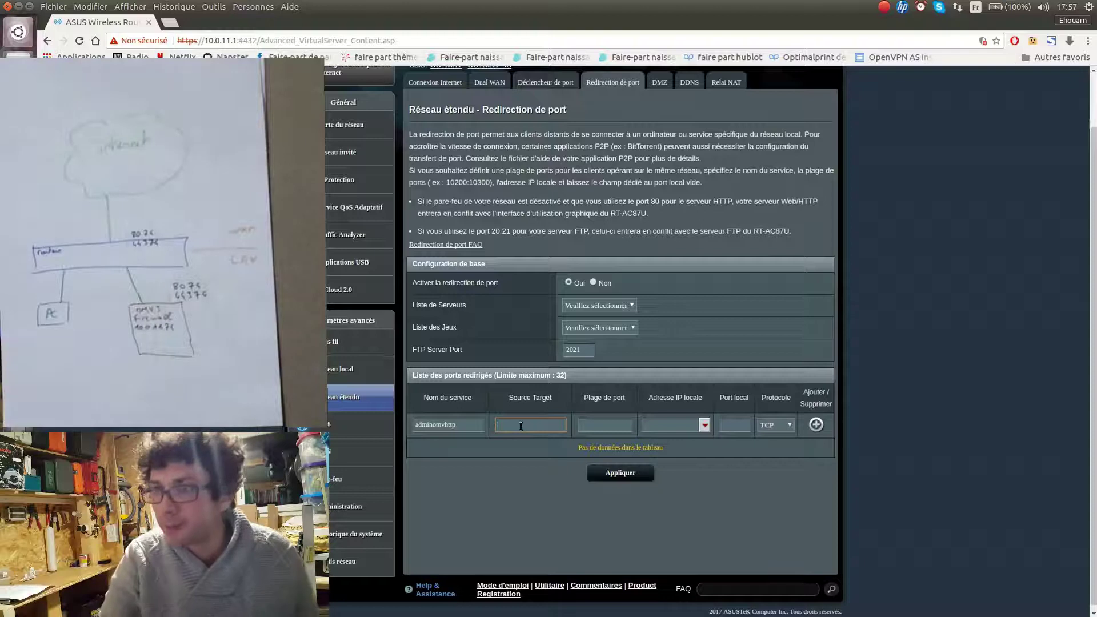
left_click(612, 425)
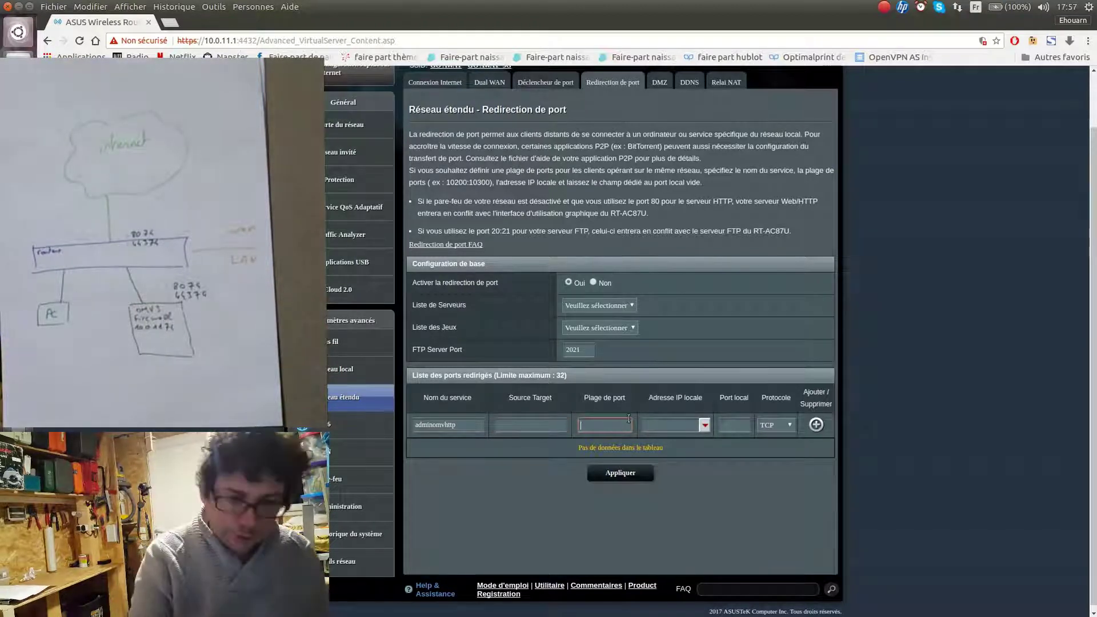
type("8074")
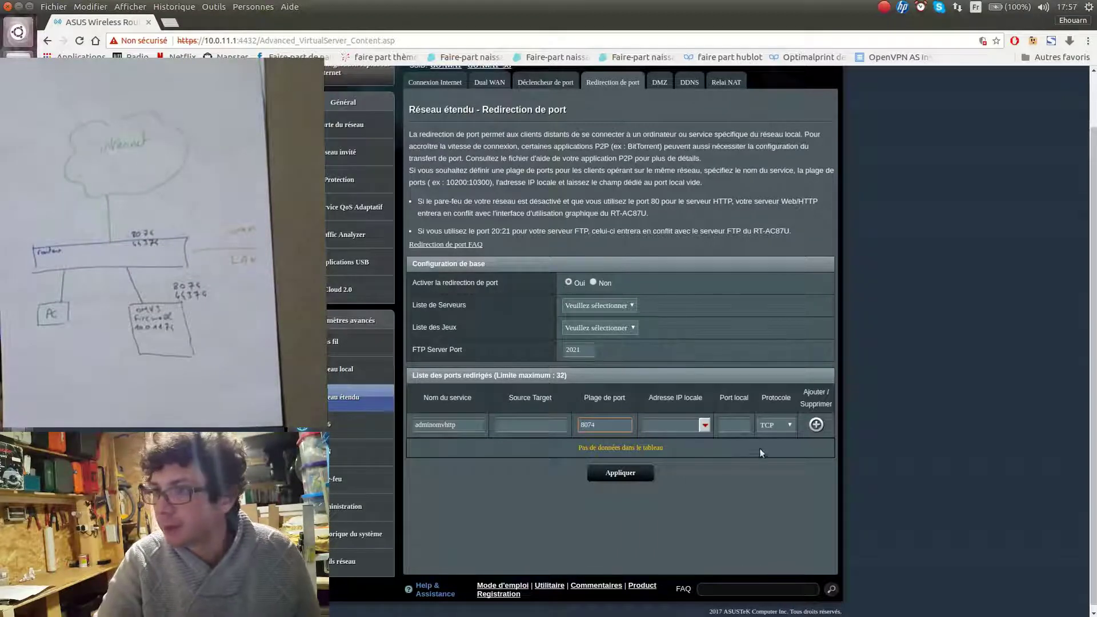
left_click(678, 425)
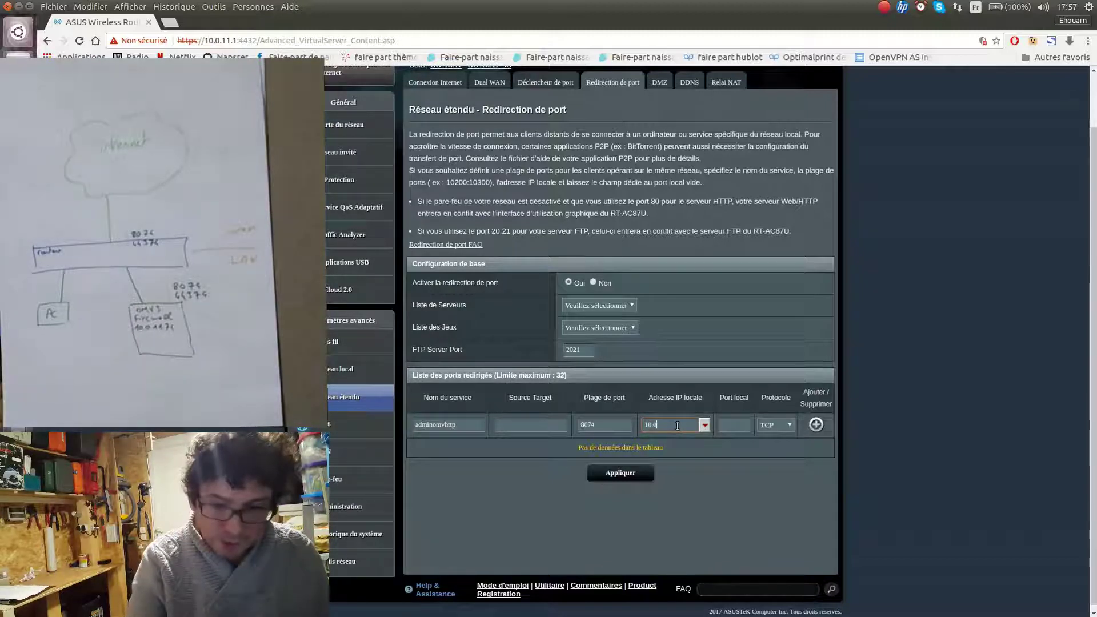
type(".0.11.74")
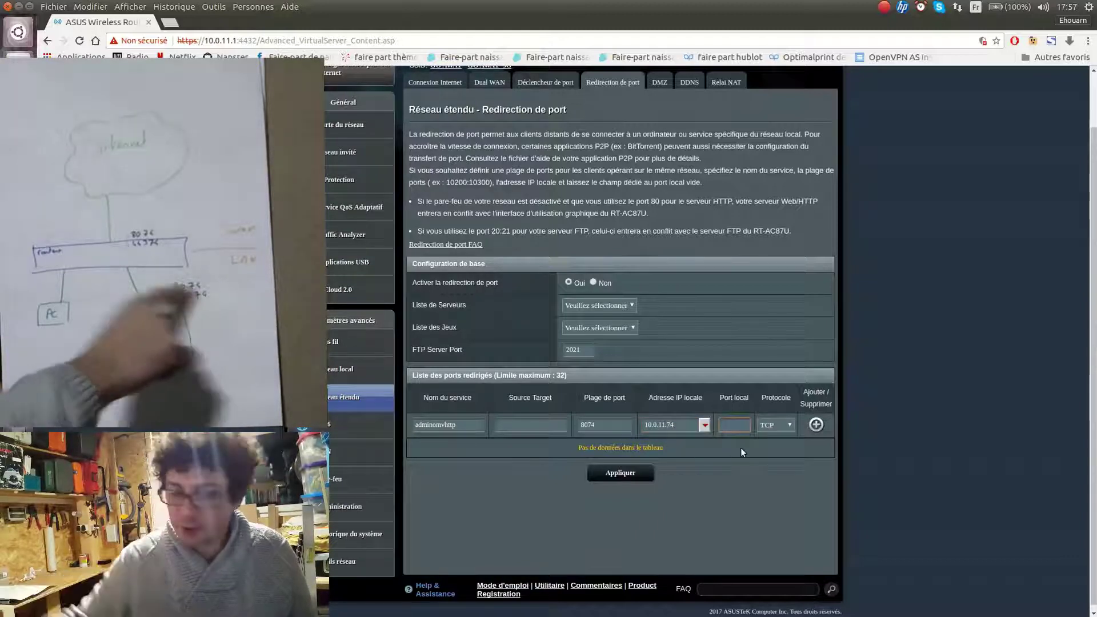
type("074")
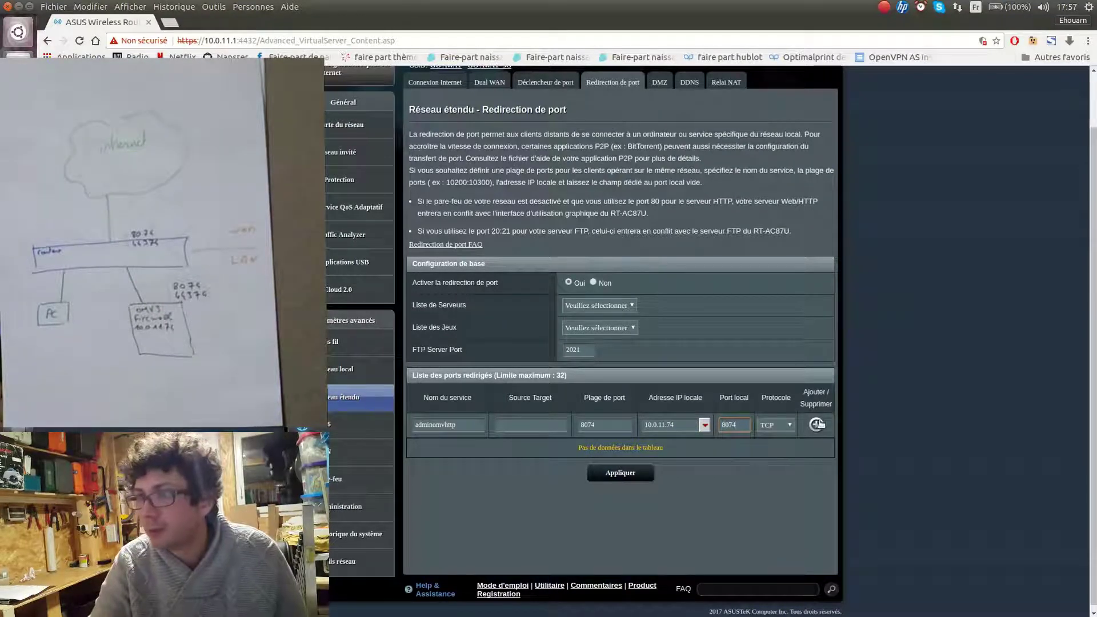
left_click(816, 425)
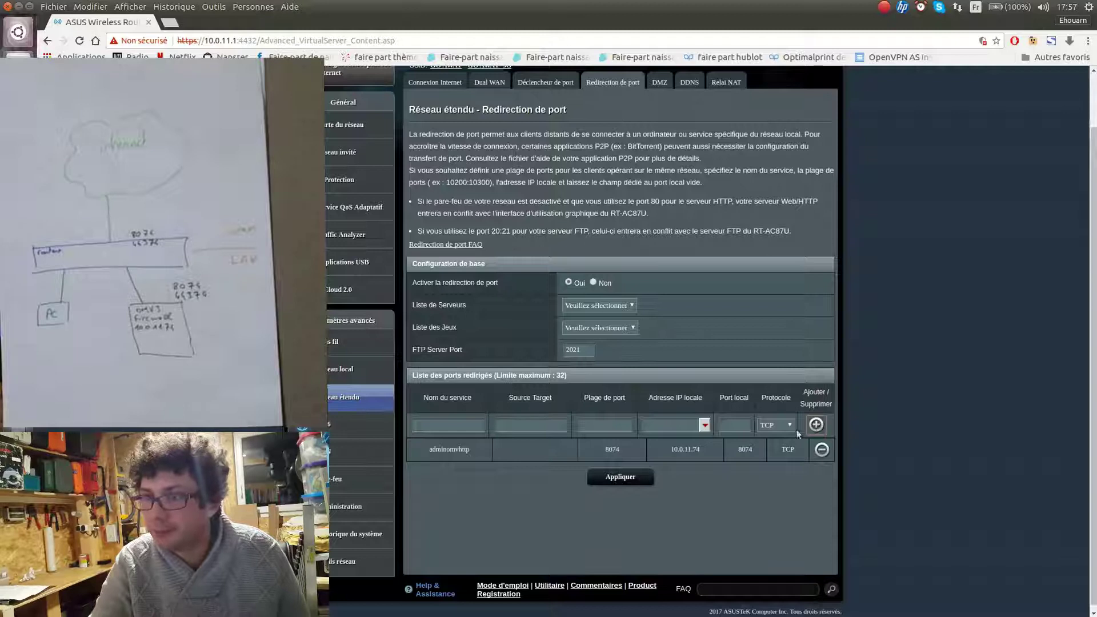
Add rule adminomv3https forwarding port 44374 to 10.0.11.74 local port 44374 over TCP
left_click(639, 477)
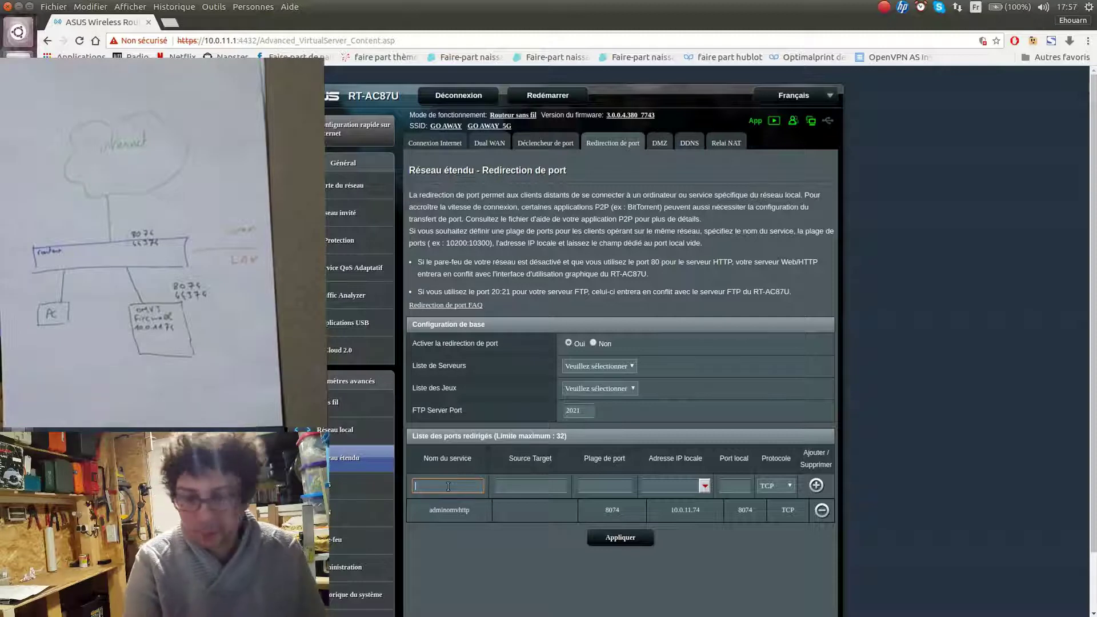
type("adm")
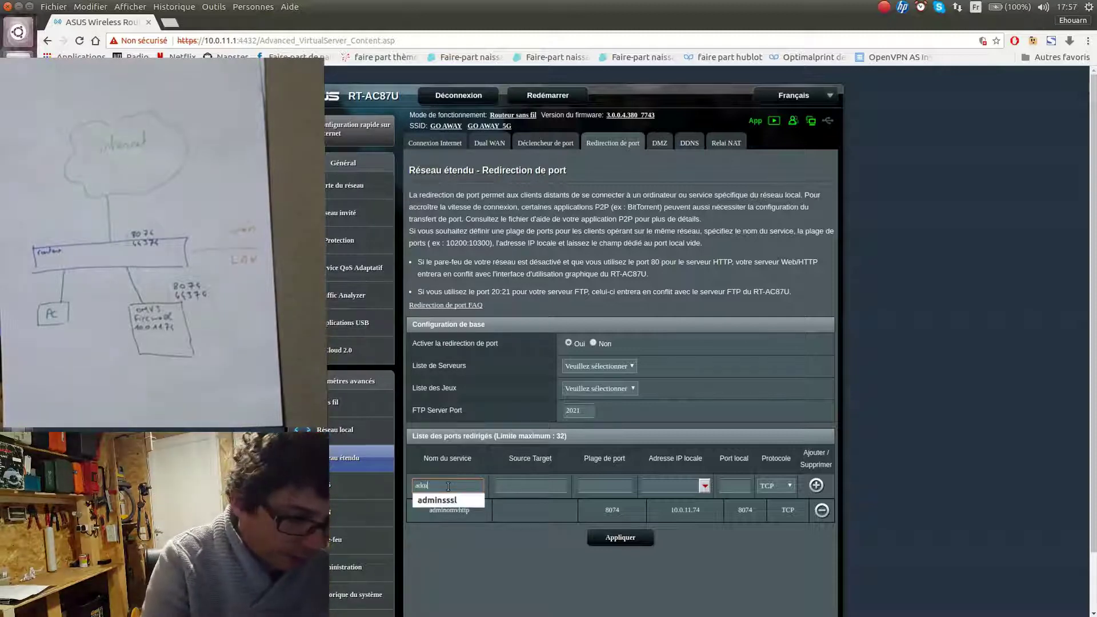
type("inomv")
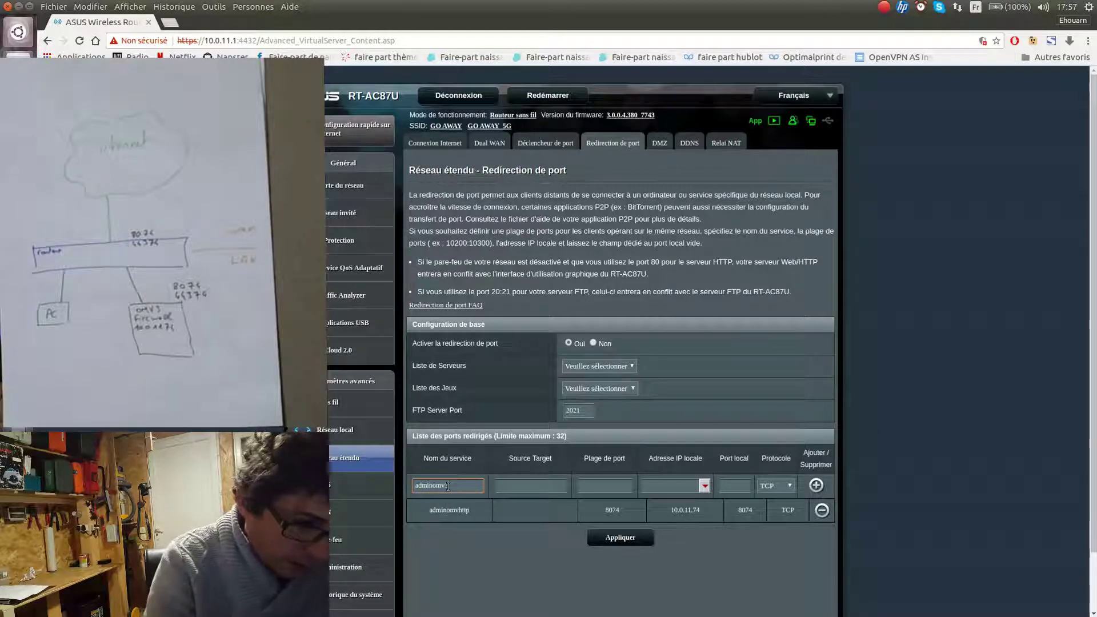
type("3http")
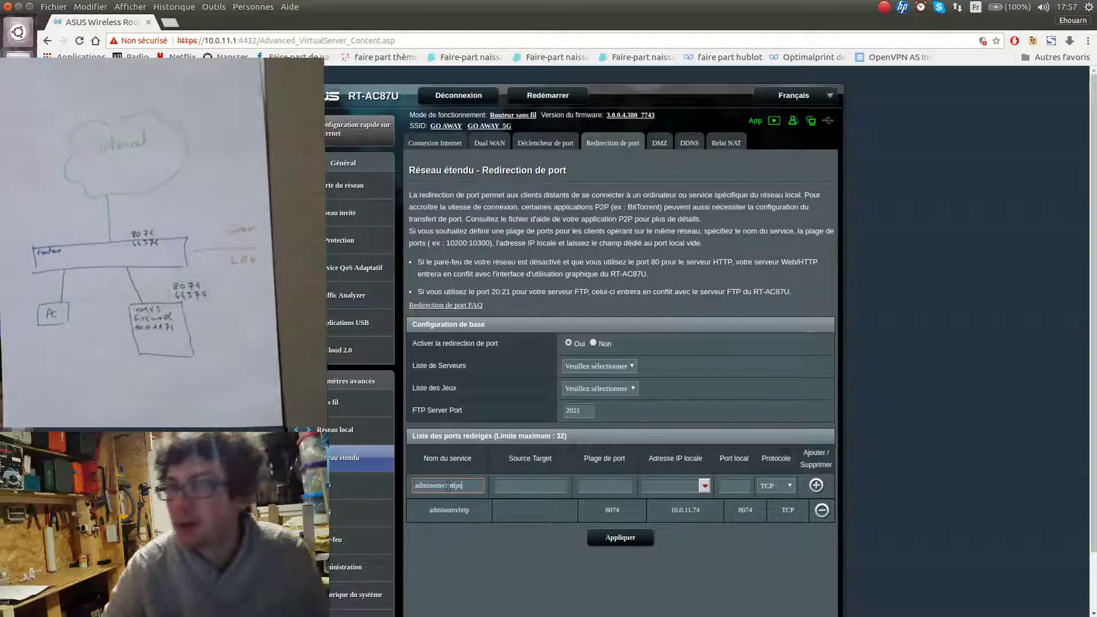
type("s")
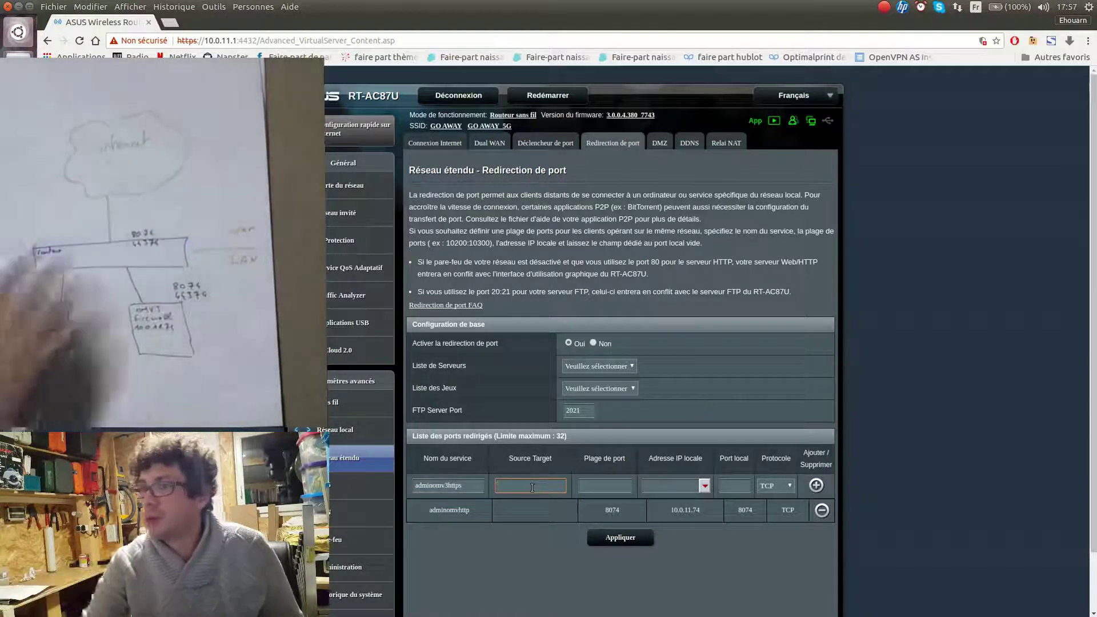
left_click(608, 486)
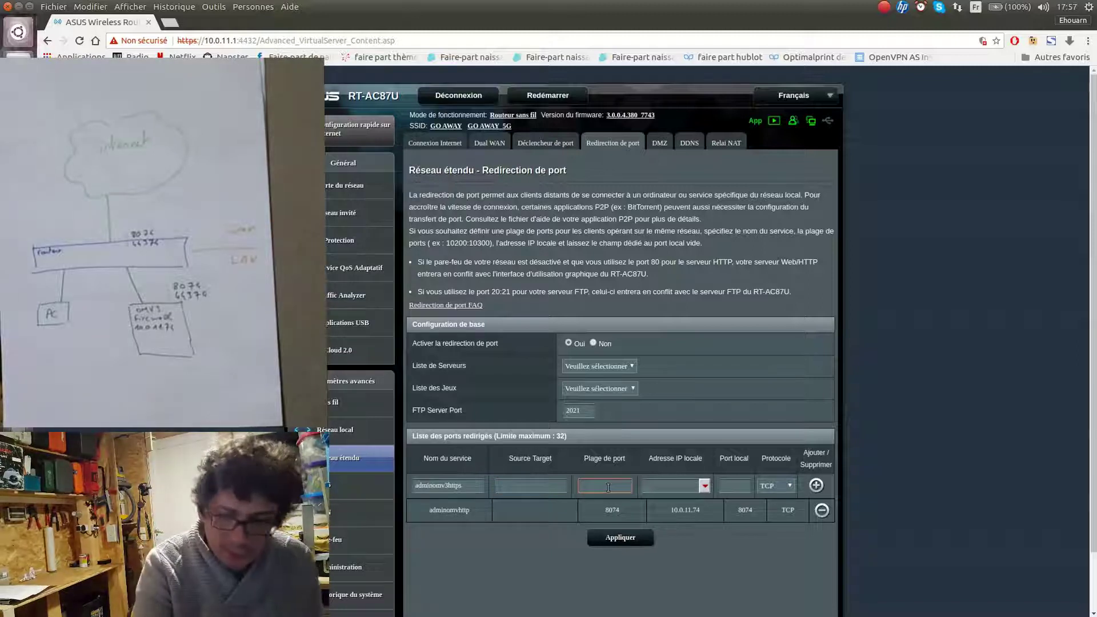
type("44374")
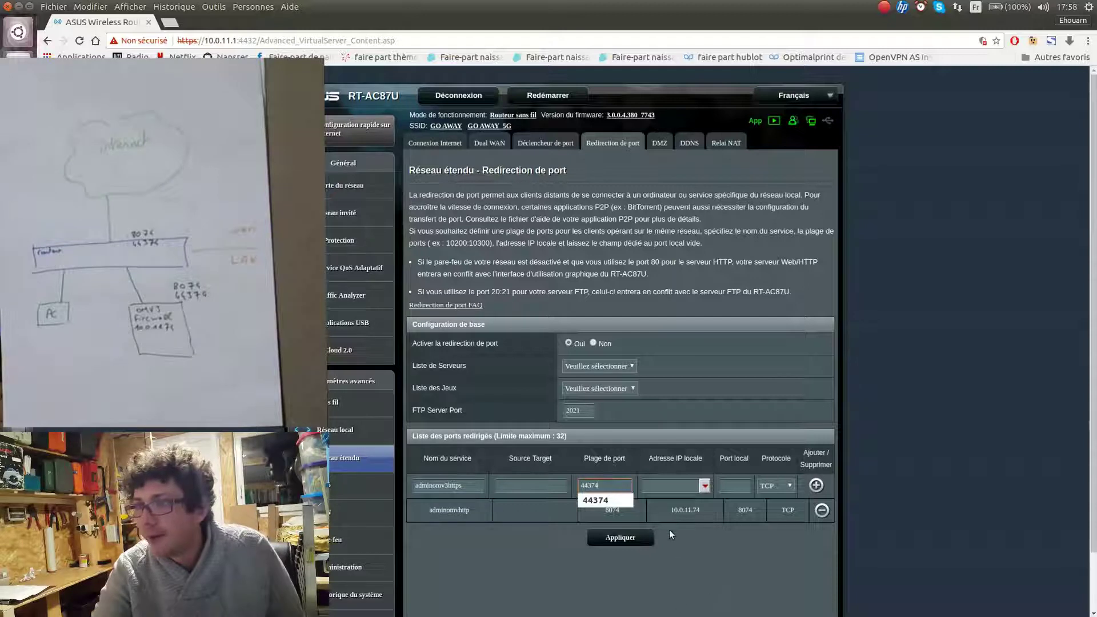
left_click(673, 488)
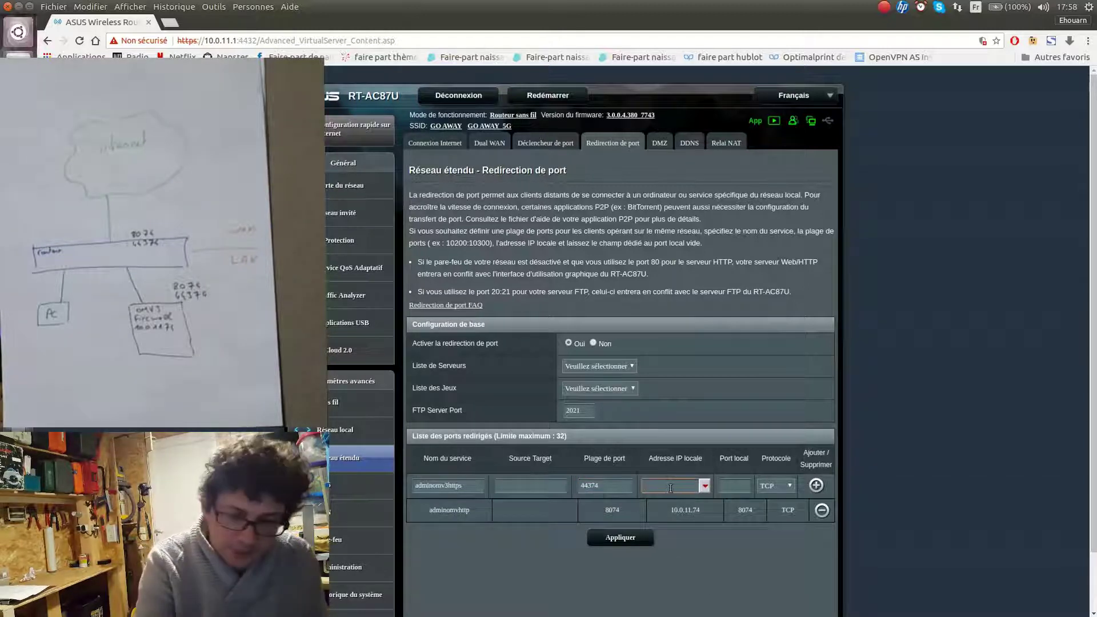
type("10")
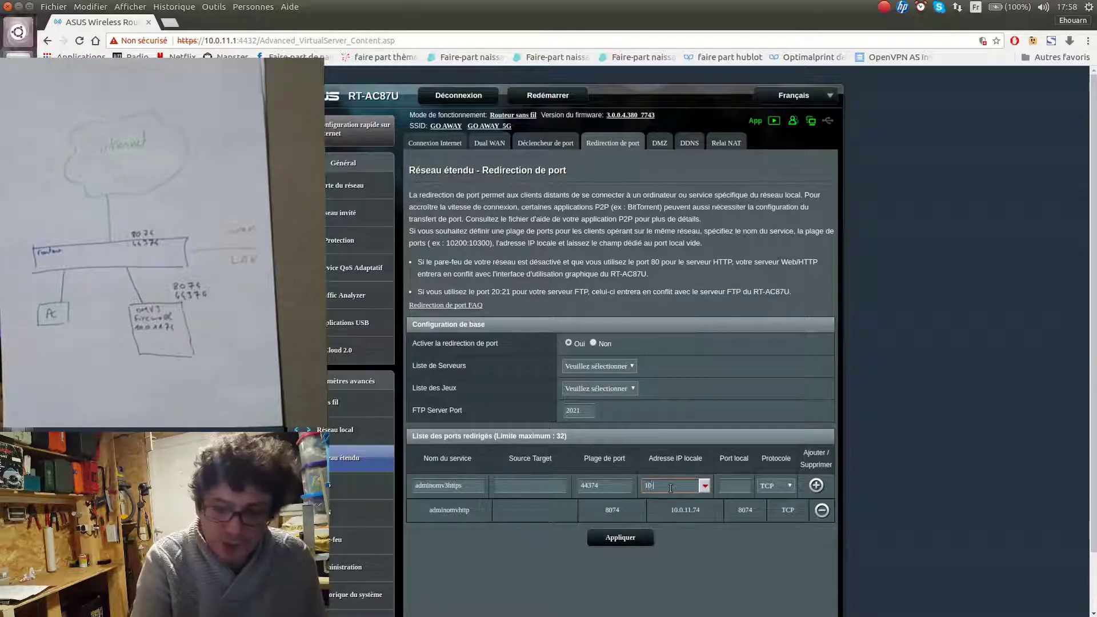
type(".0.11.74")
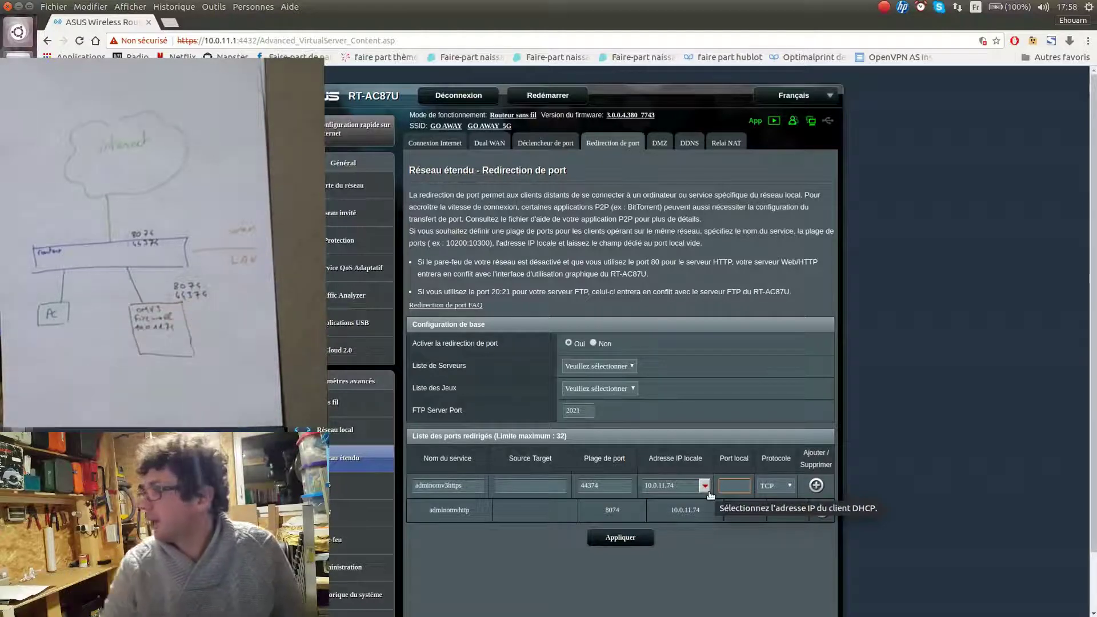
type("44374")
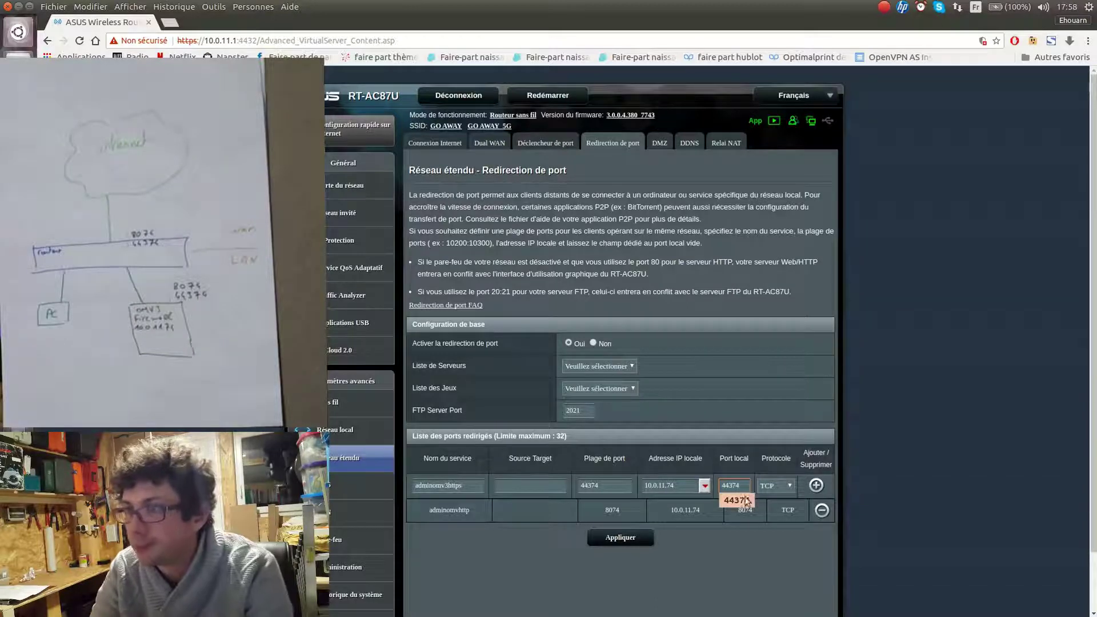
left_click(739, 501)
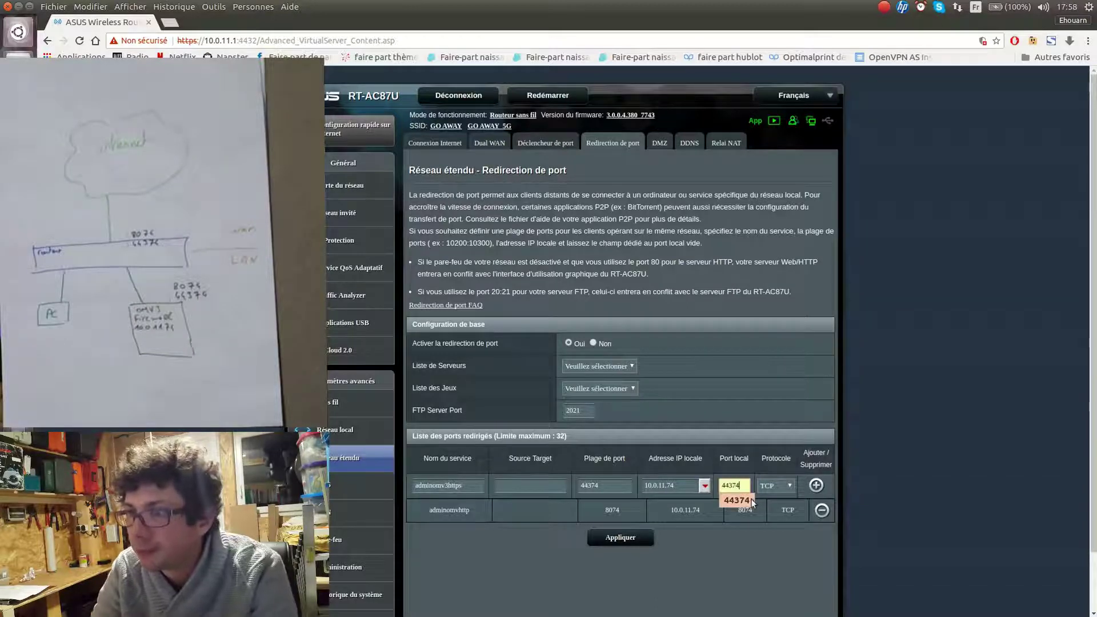
left_click(816, 486)
Apply the 8074 and 44374 forwarding rules to the router, then open a new browser tab
left_click(640, 565)
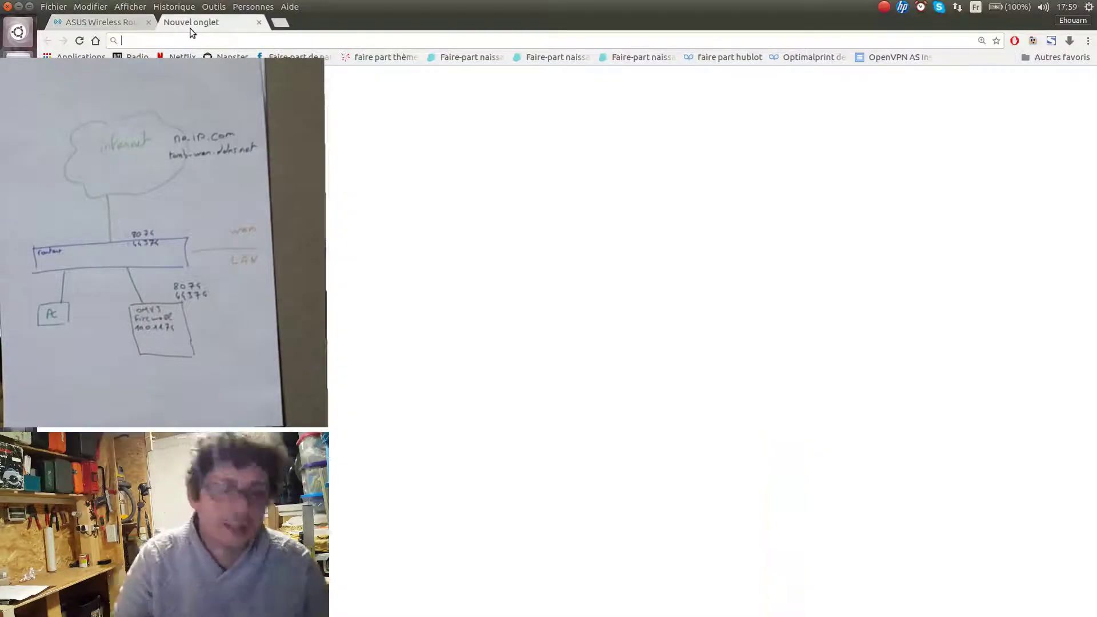
left_click(170, 23)
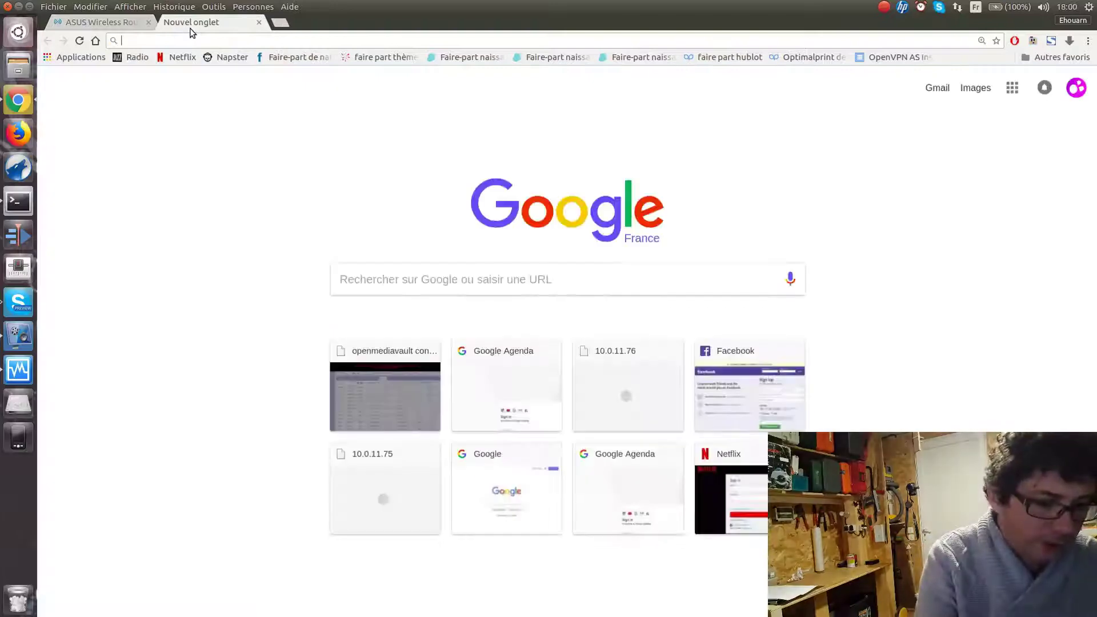
Search the web for 'no ip' and bring up the noip.com home page's free hostname form
type("no ip")
key("Return")
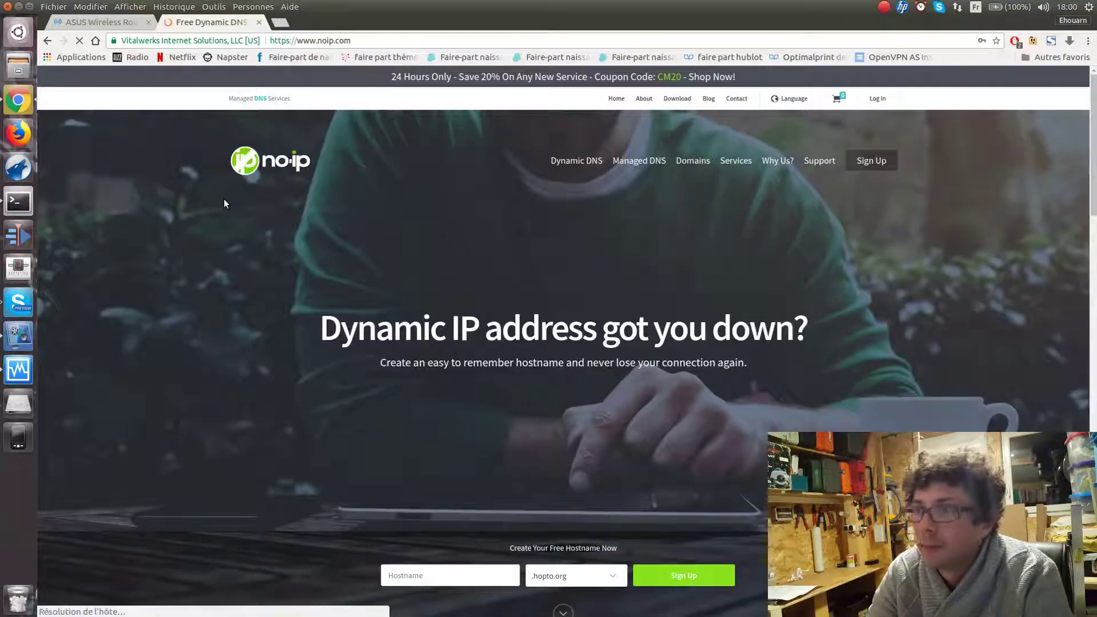
scroll(581, 451, "down", 1)
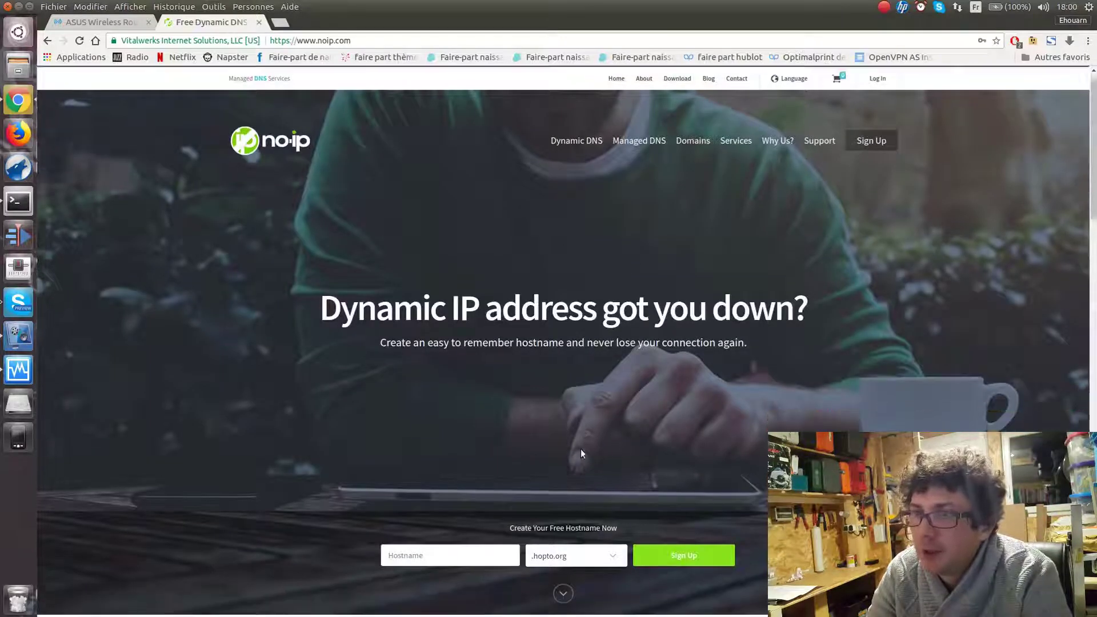
scroll(581, 450, "down", 2)
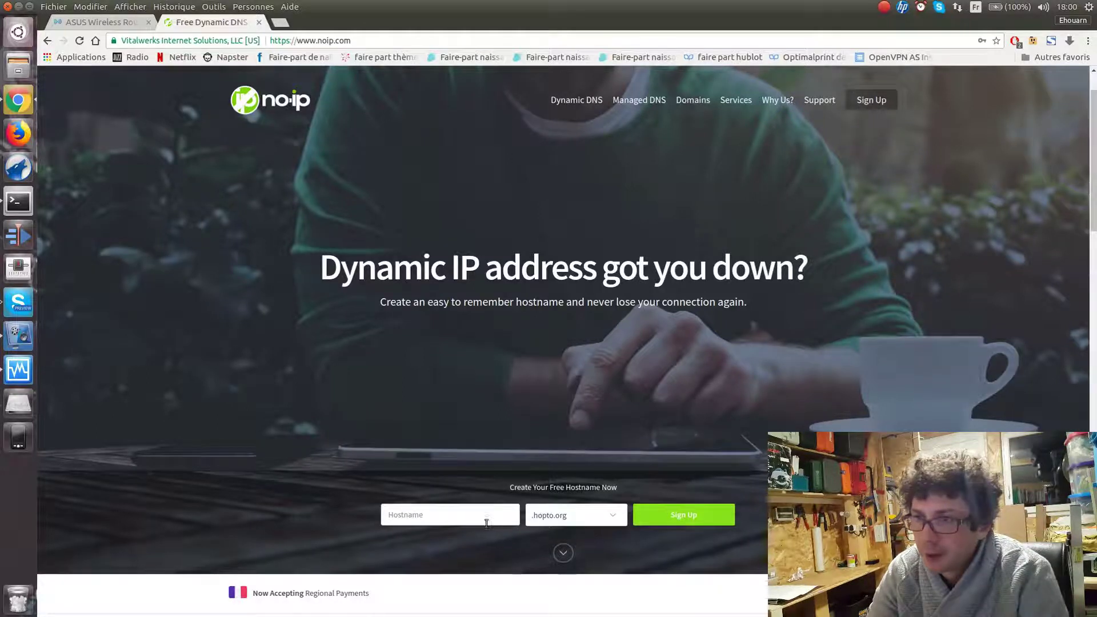
Enter tomb-wan as the free hostname with the .ddns.net domain, then reload the page
left_click(430, 518)
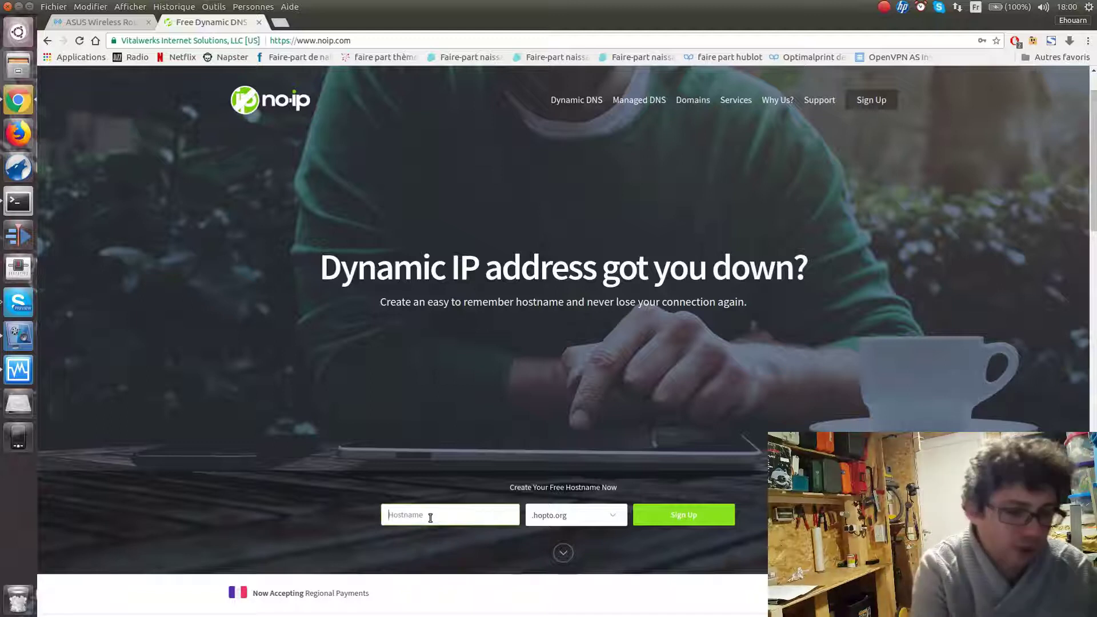
type("tomb")
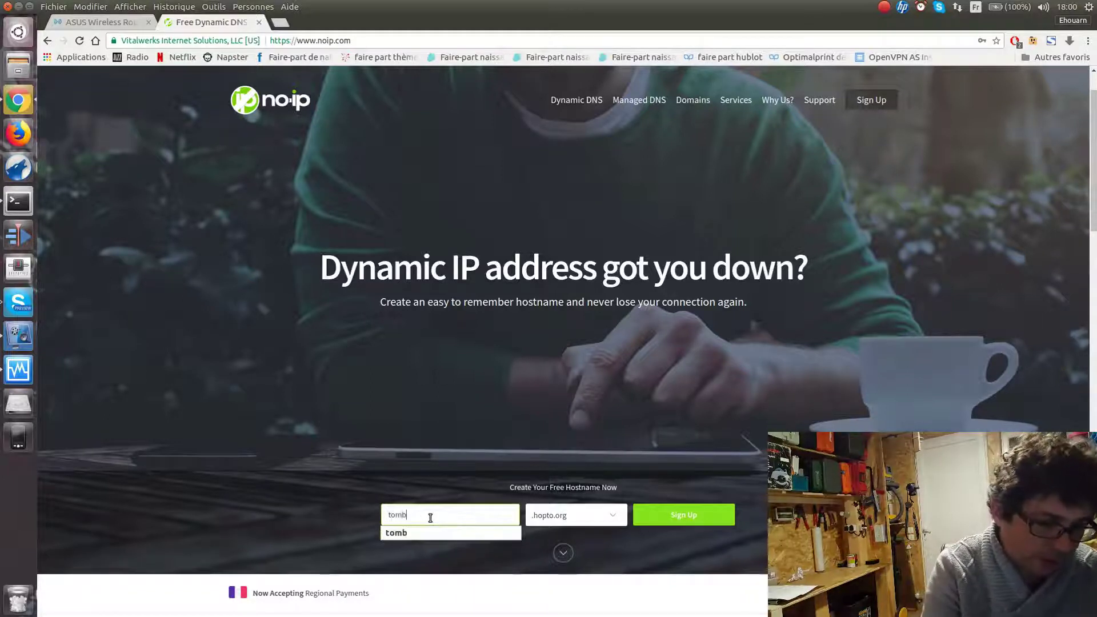
type("-wan.")
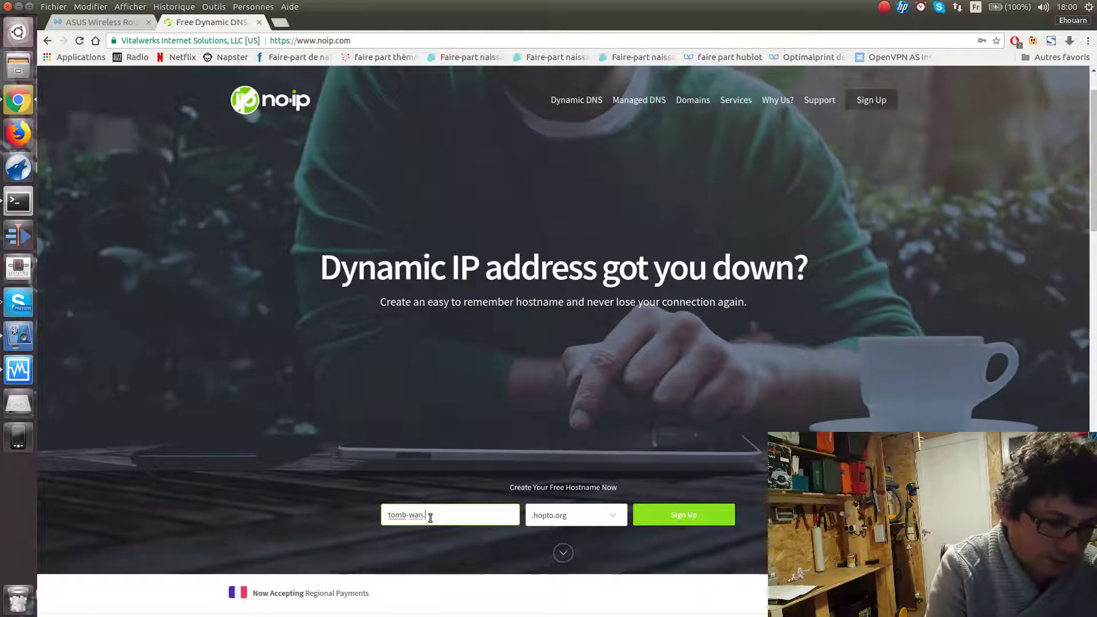
type("ddns.n")
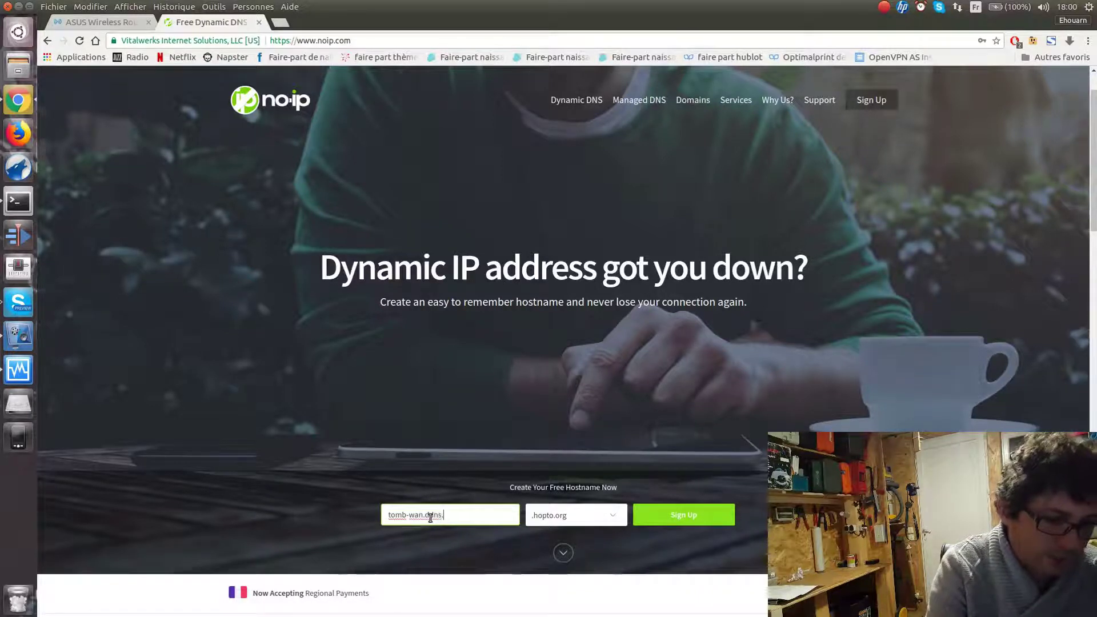
key("BackSpace")
key("BackSpace")
key("BackSpace")
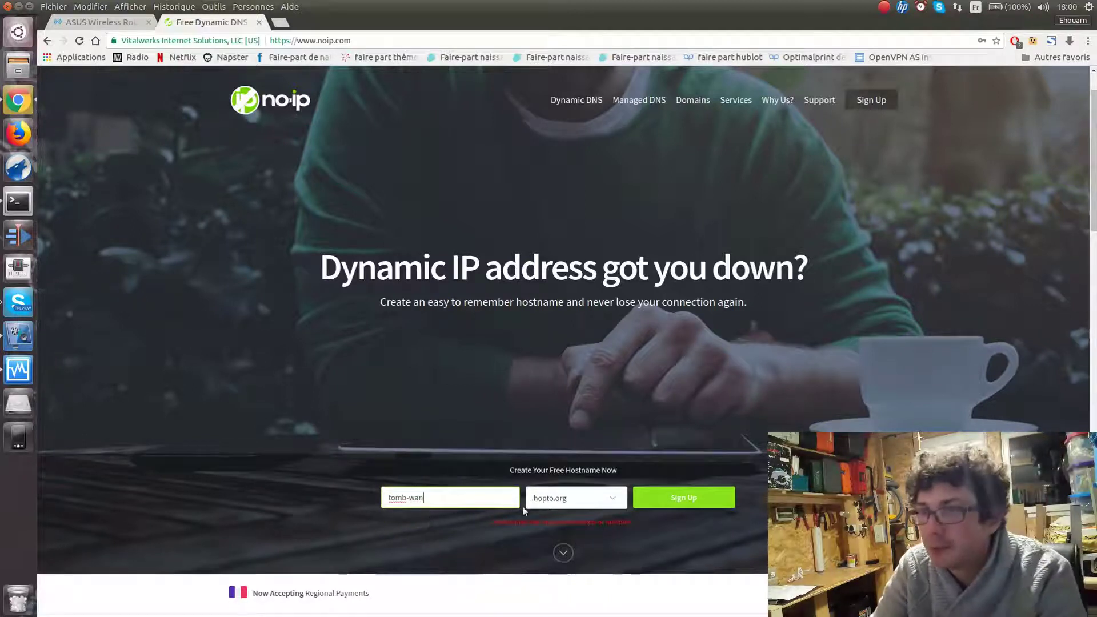
left_click(596, 499)
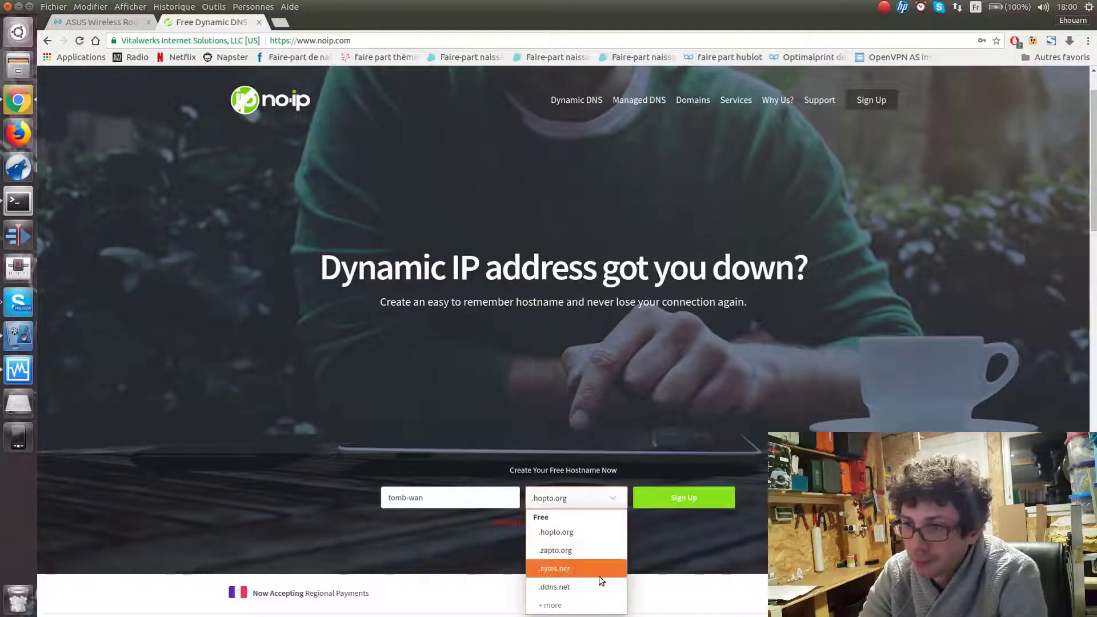
left_click(589, 587)
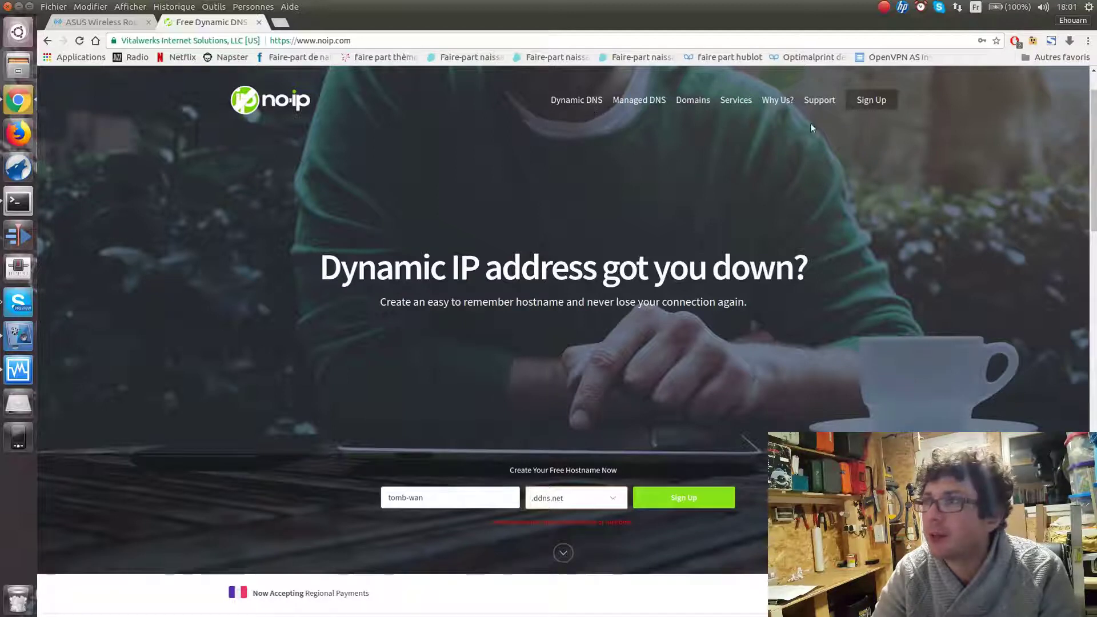
key("F5")
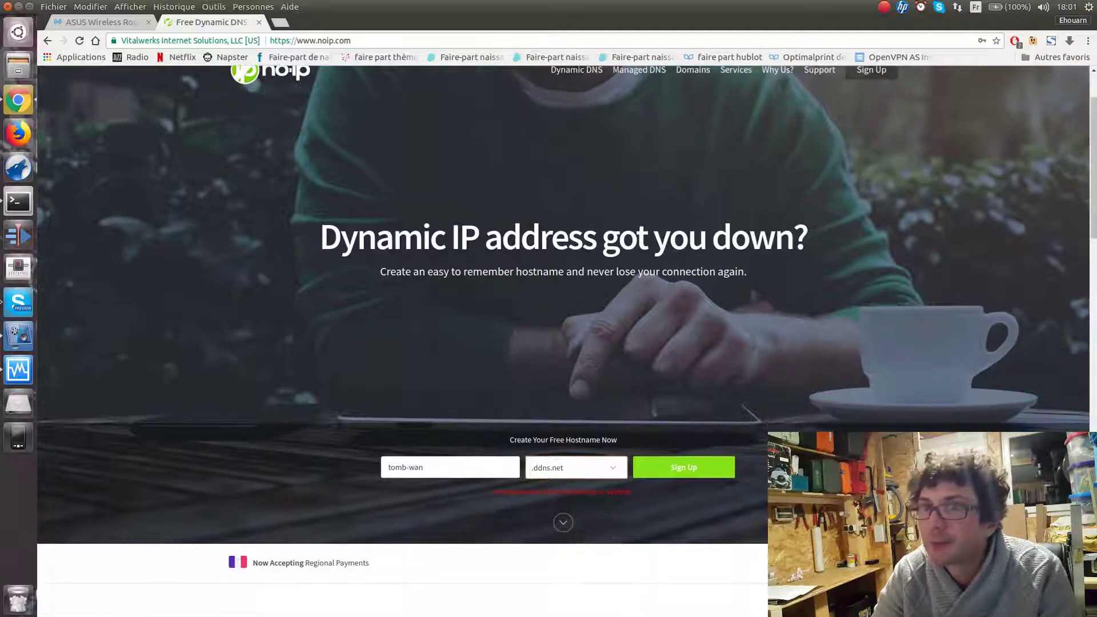
Log in to the No-IP account with the saved credentials and view the Dynamic DNS hostnames list
left_click(876, 98)
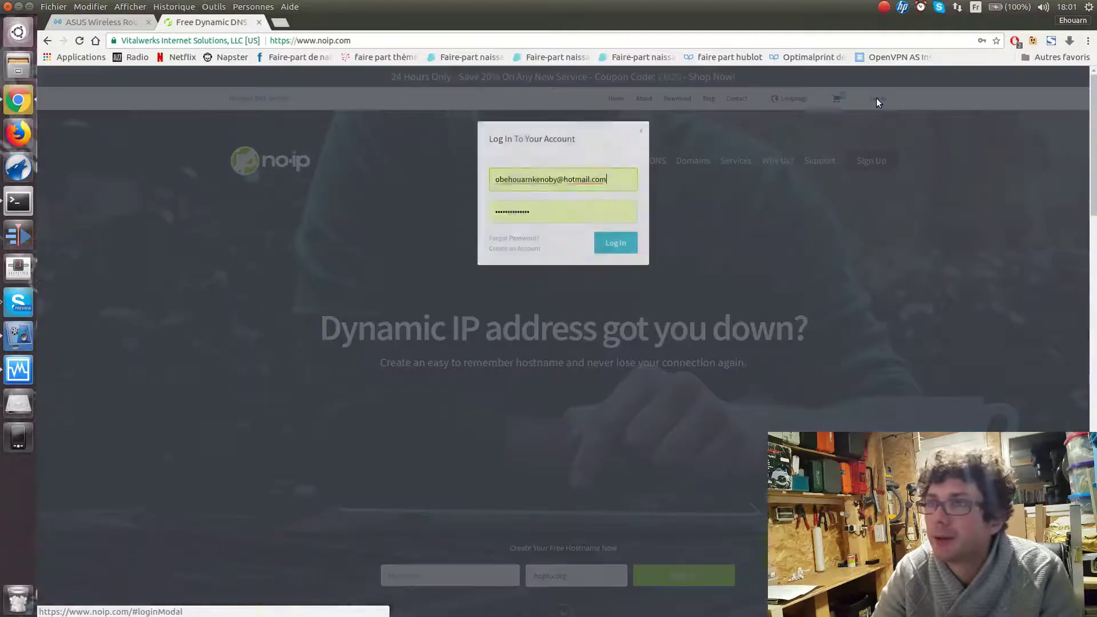
left_click(627, 246)
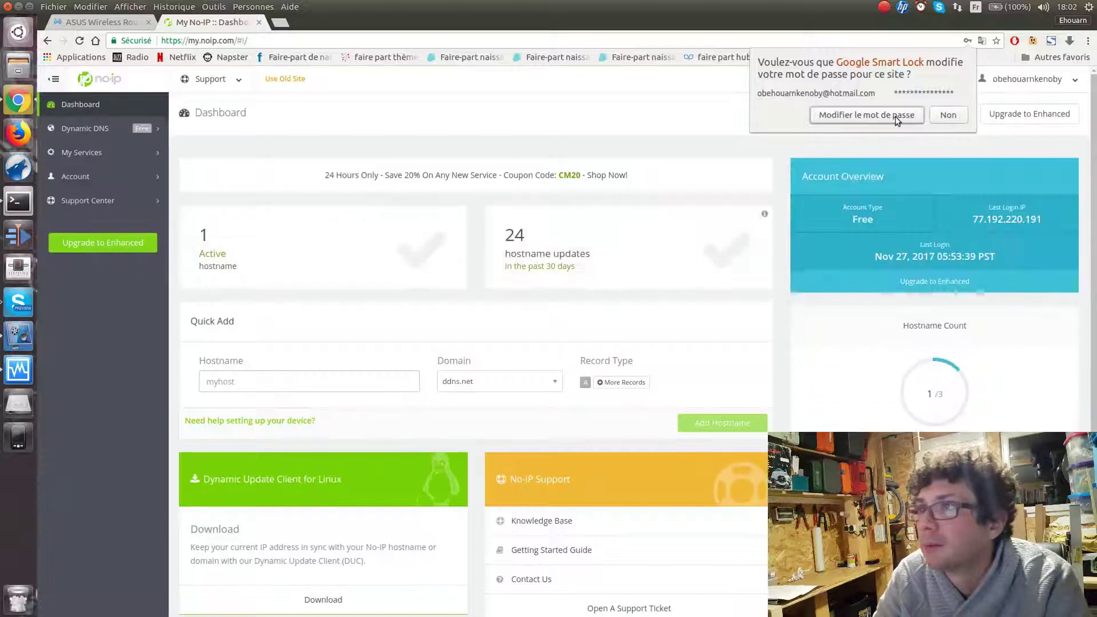
left_click(896, 117)
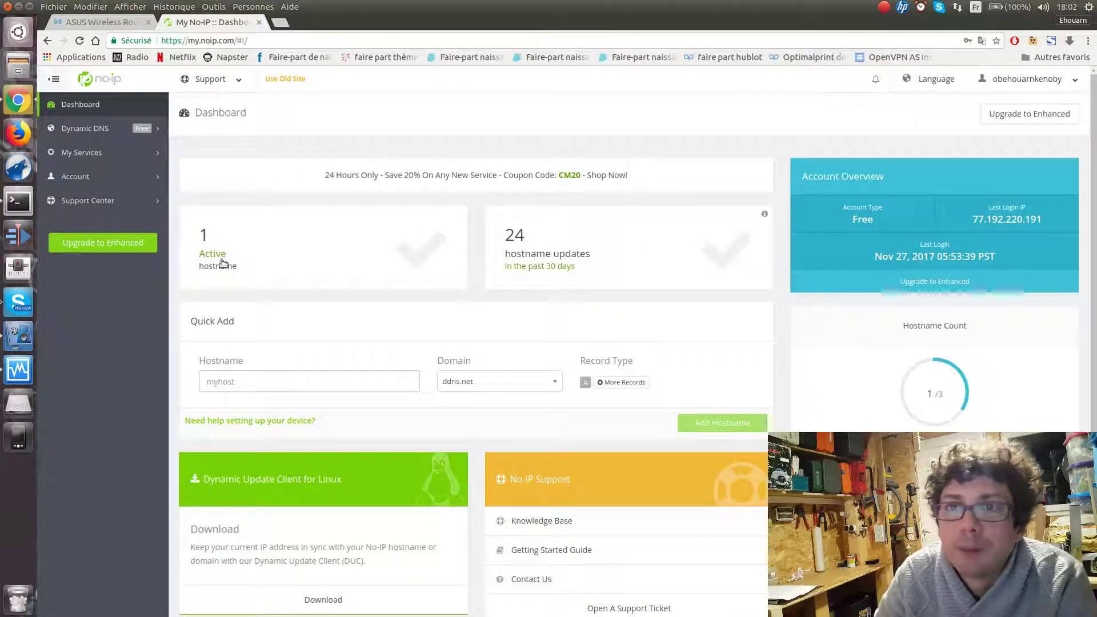
left_click(91, 132)
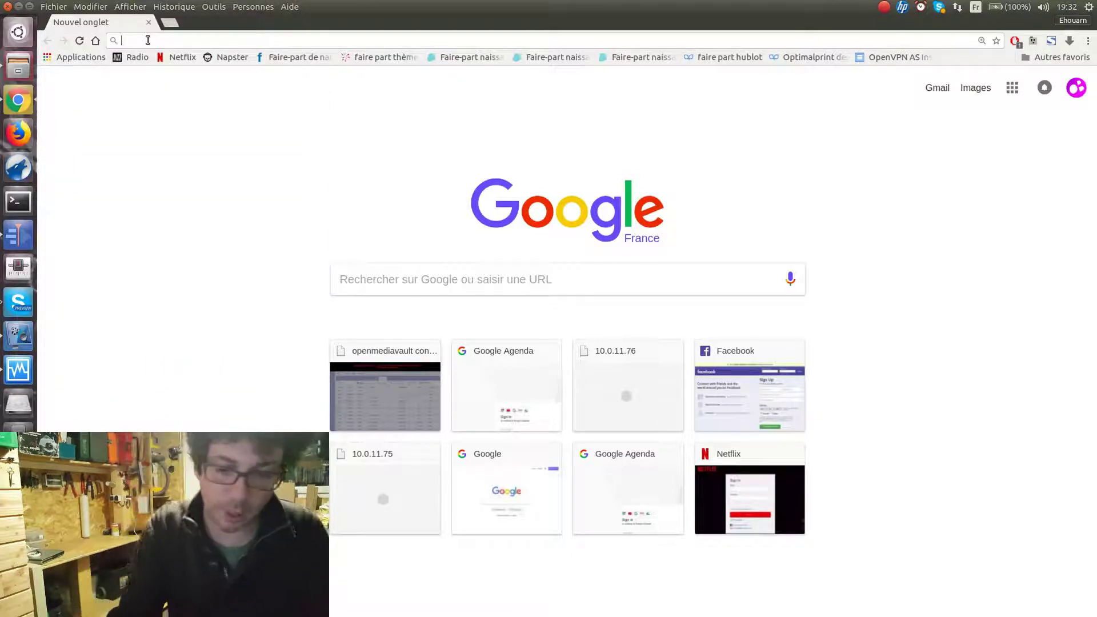
Sign in to the router at 10.0.11.1:4432 with the admin username and password
type("10")
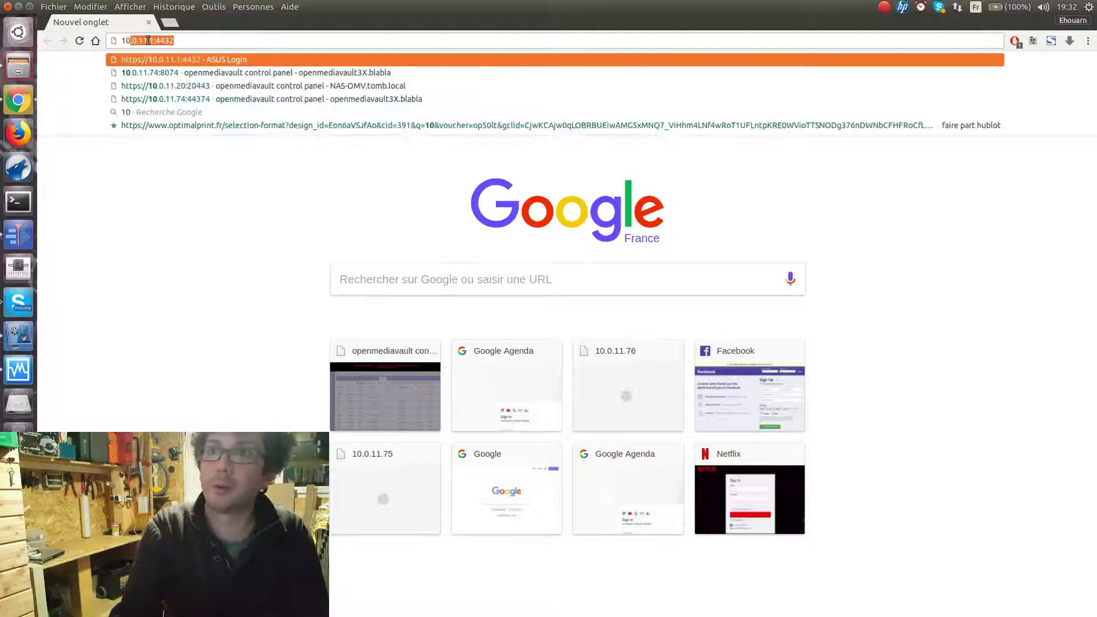
key("Return")
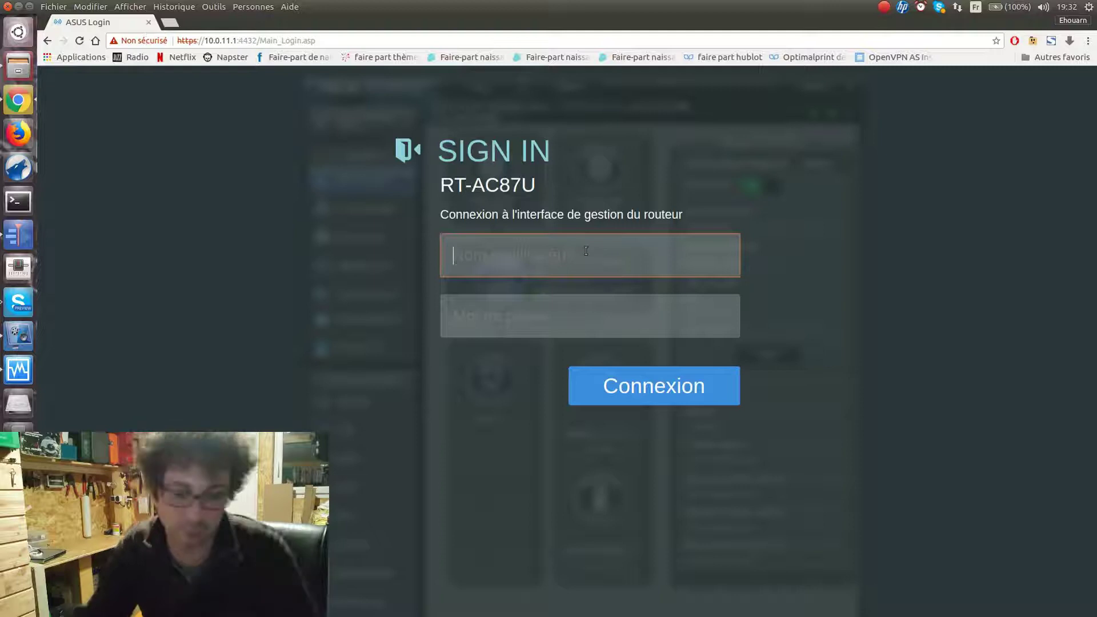
type("ehoua")
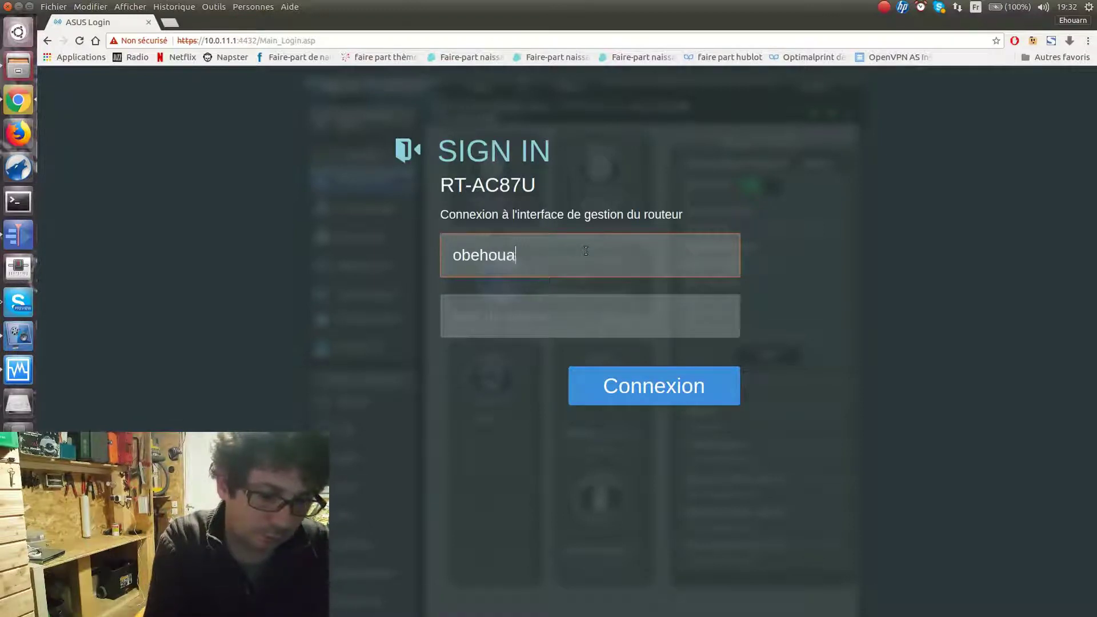
type("rnkenoby")
key("Tab")
type("****")
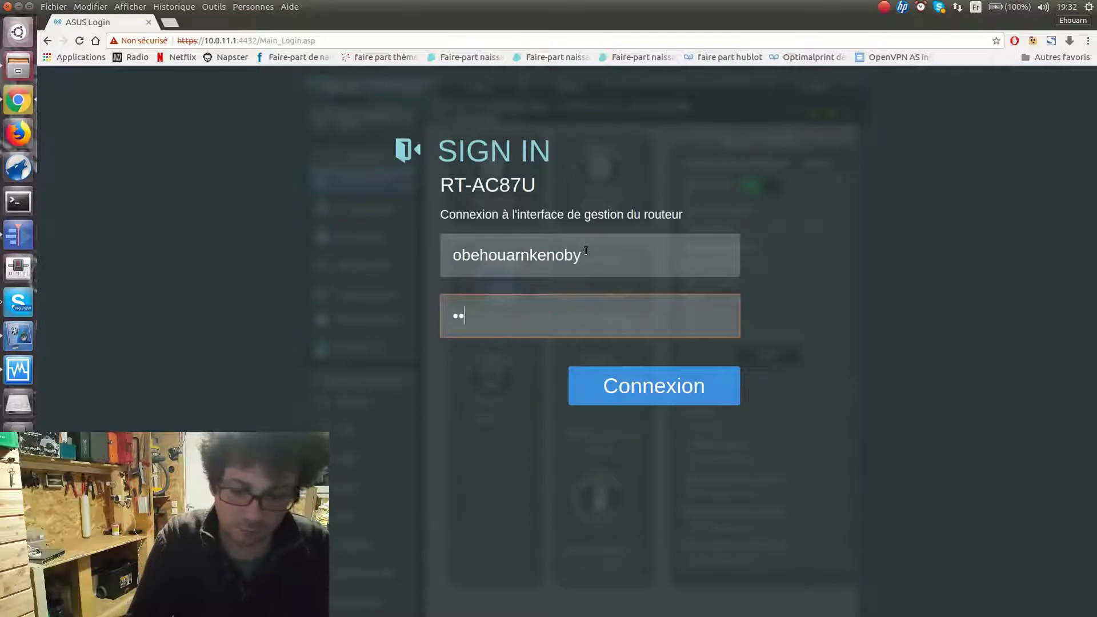
type("**********")
key("Return")
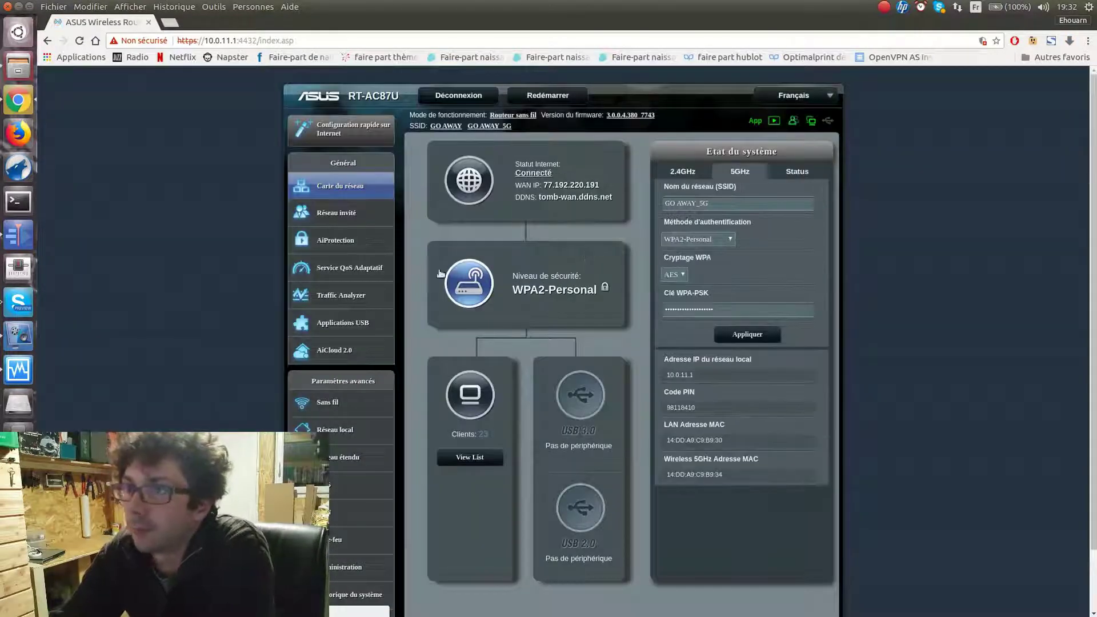
Go to the Réseau étendu (WAN) settings and show the DDNS tab
left_click(341, 464)
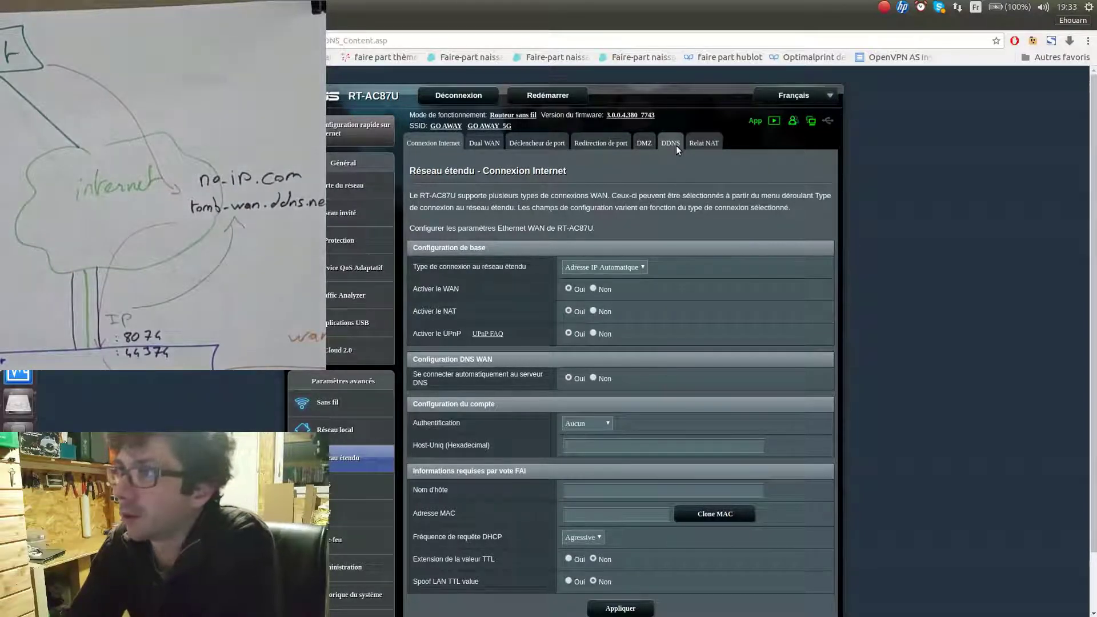
left_click(677, 145)
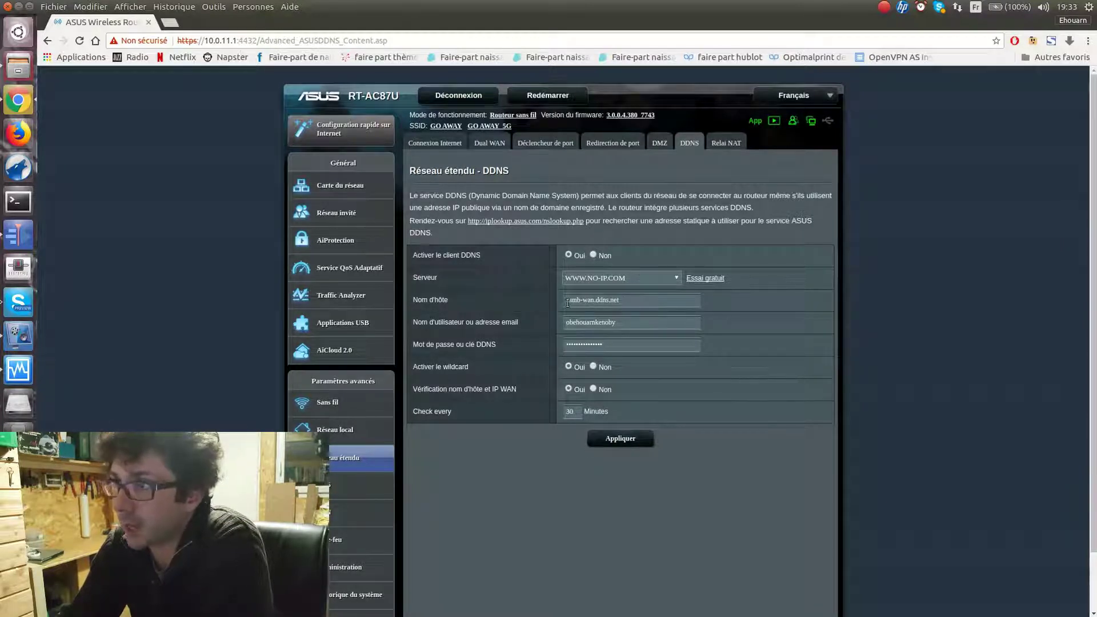
Apply the No-IP DDNS client settings for tomb-wan.ddns.net, confirming the update and saved notice
left_click_drag(567, 303, 590, 303)
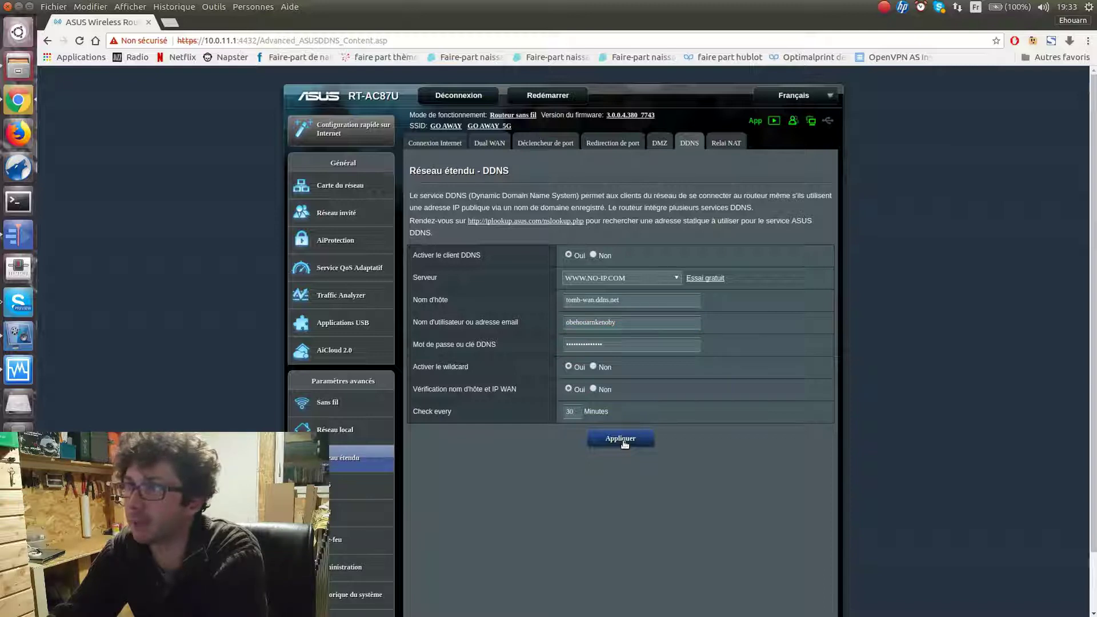
left_click(622, 439)
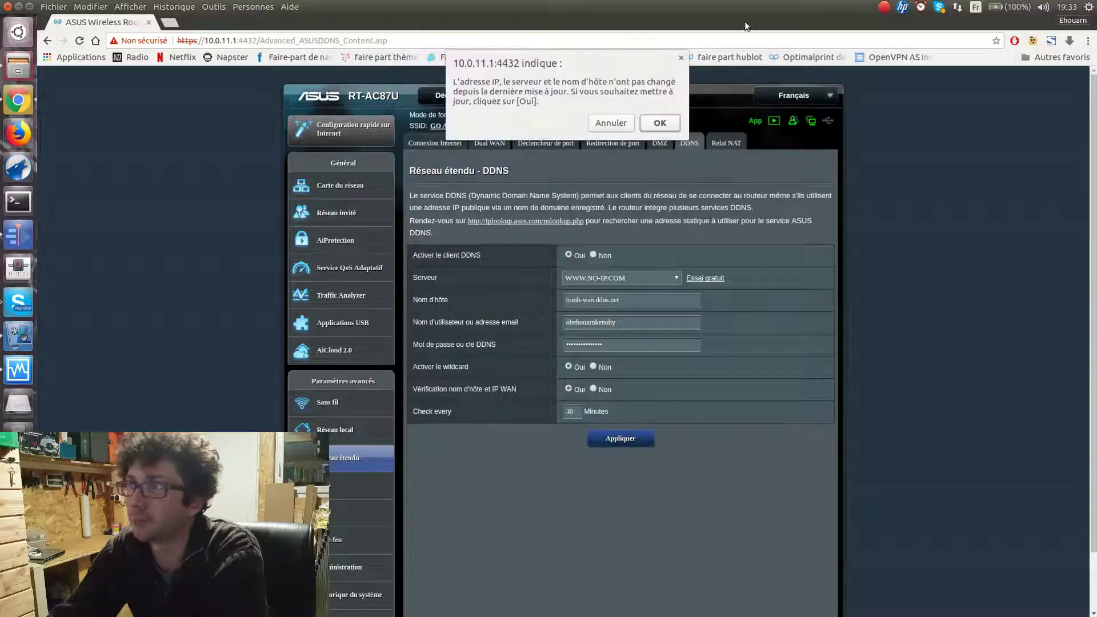
left_click(668, 126)
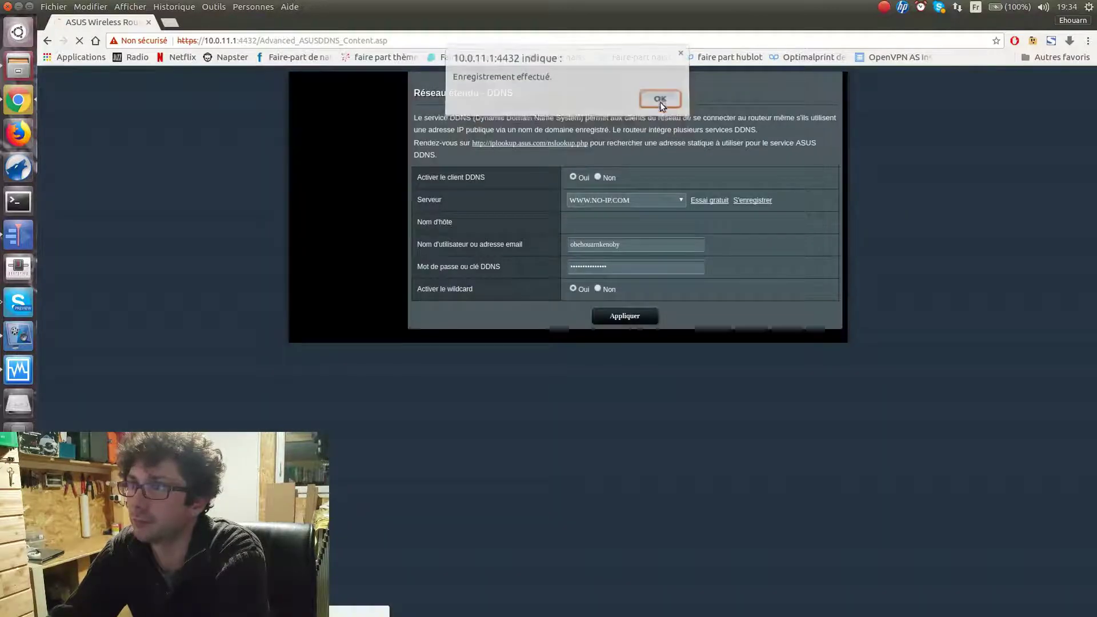
left_click(660, 102)
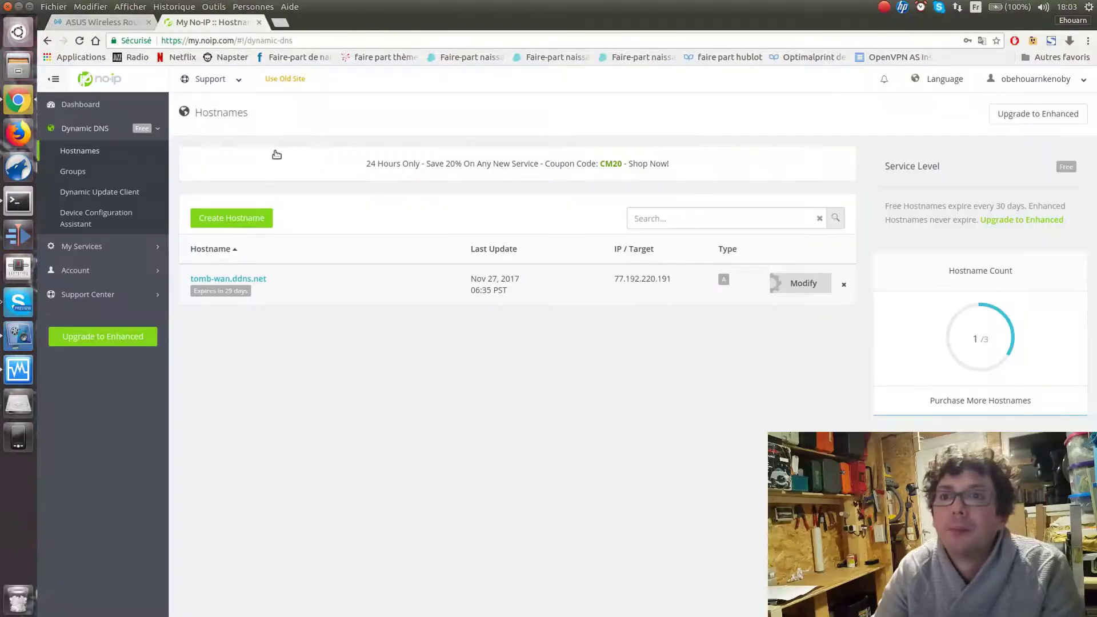
Close the No-IP hostnames tab and the router admin tab
left_click(259, 22)
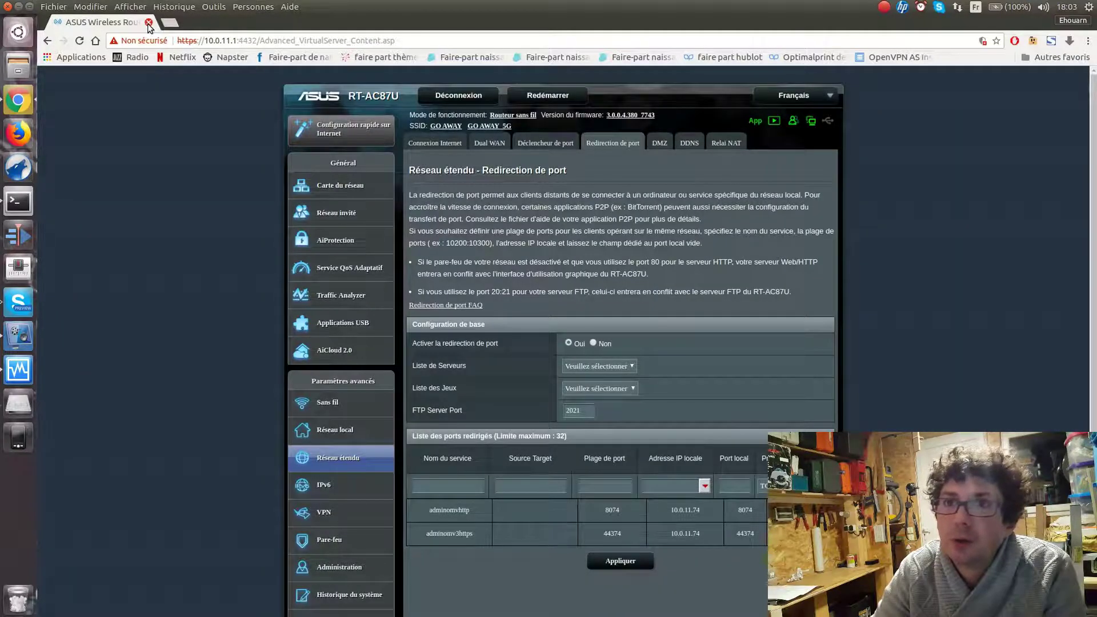
left_click(148, 23)
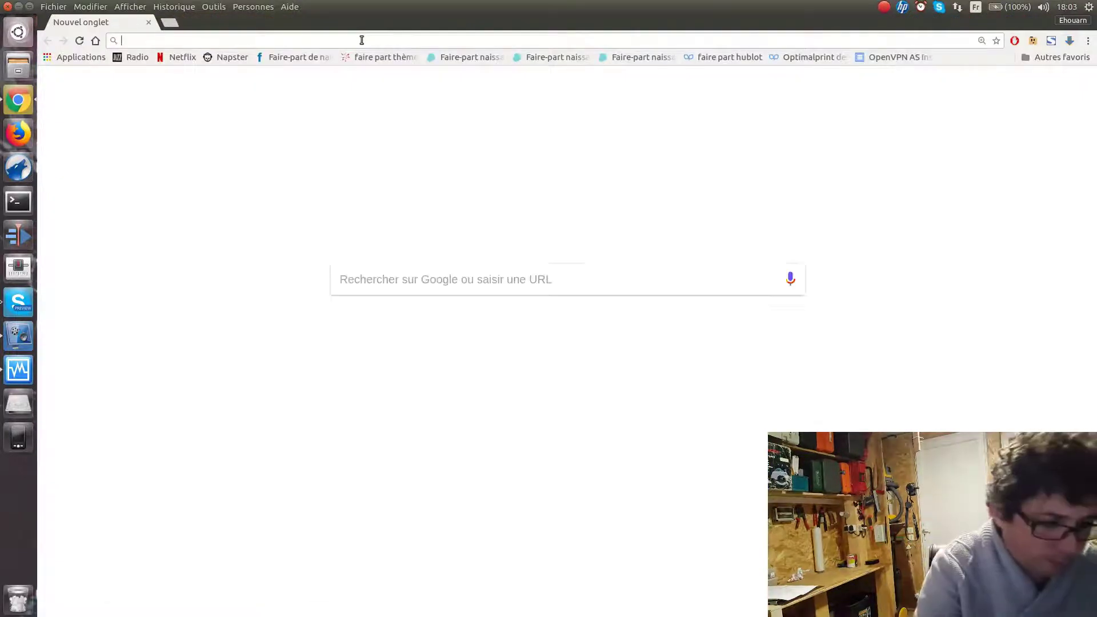
type("mon ip")
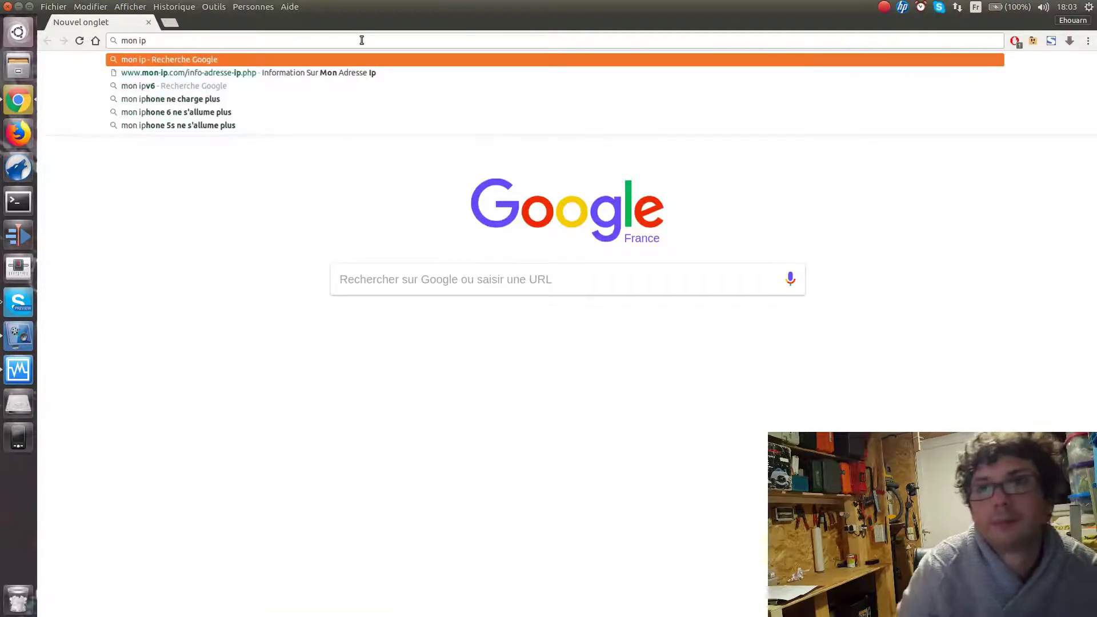
key("Return")
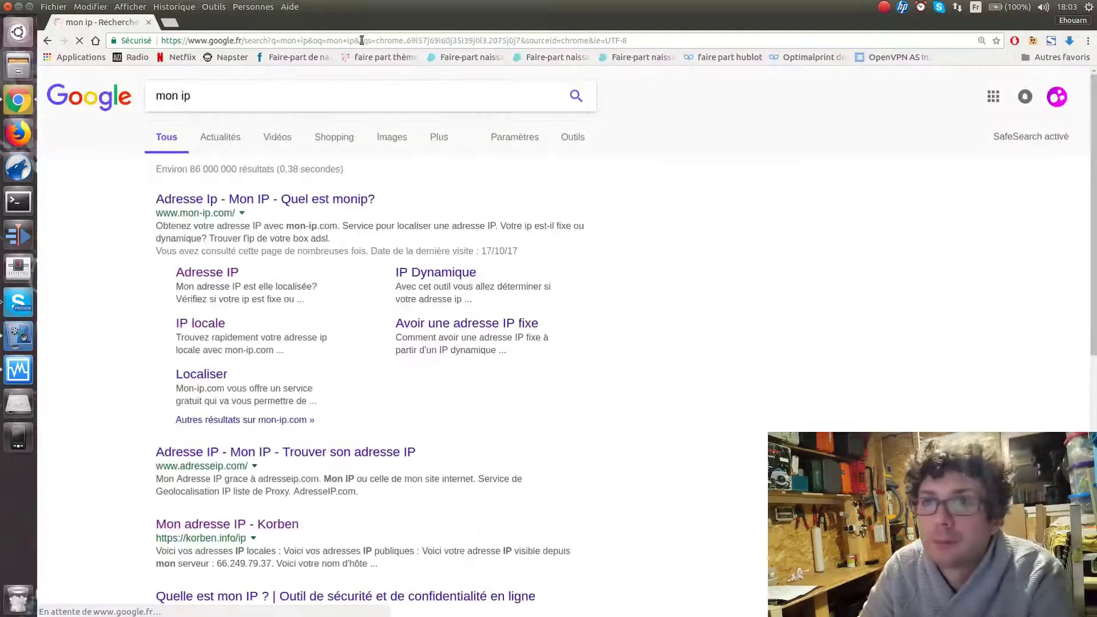
left_click(240, 201)
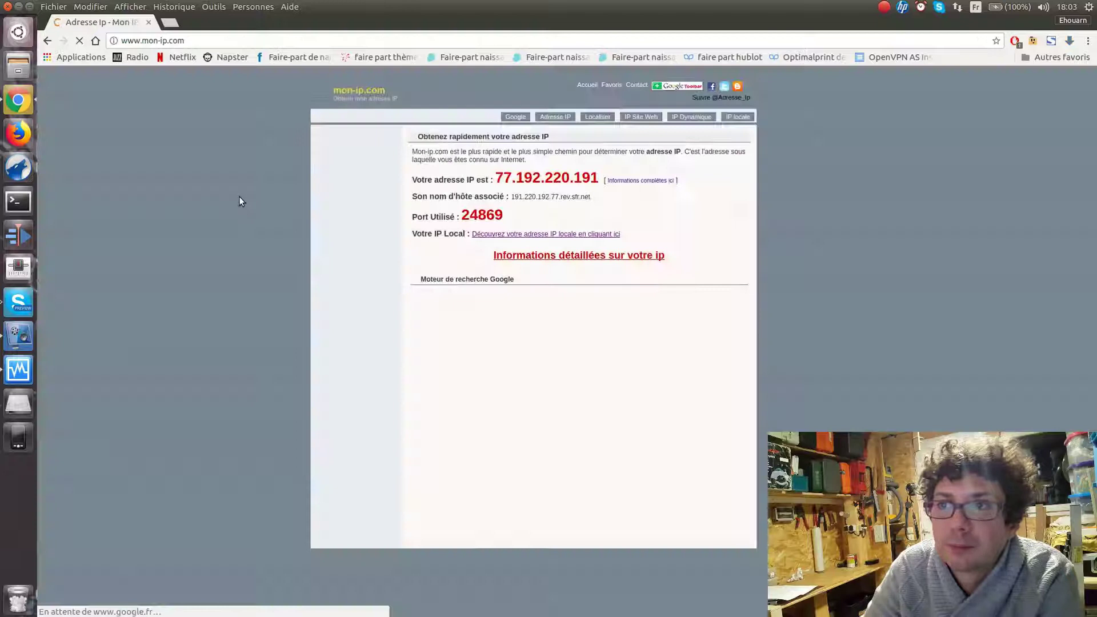
left_click_drag(496, 178, 594, 178)
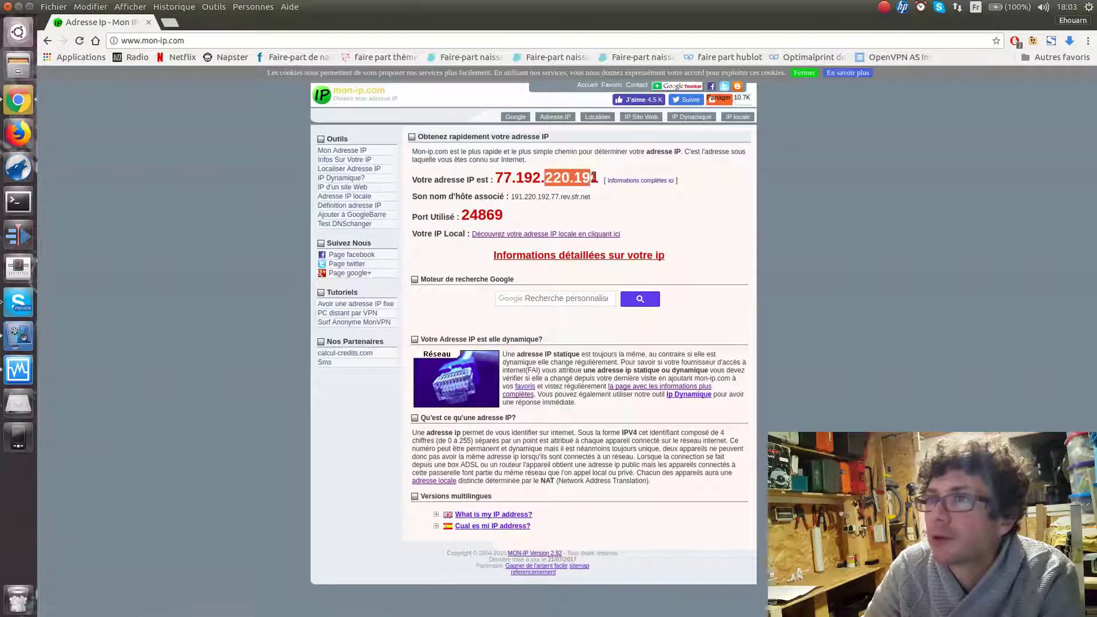
left_click(149, 23)
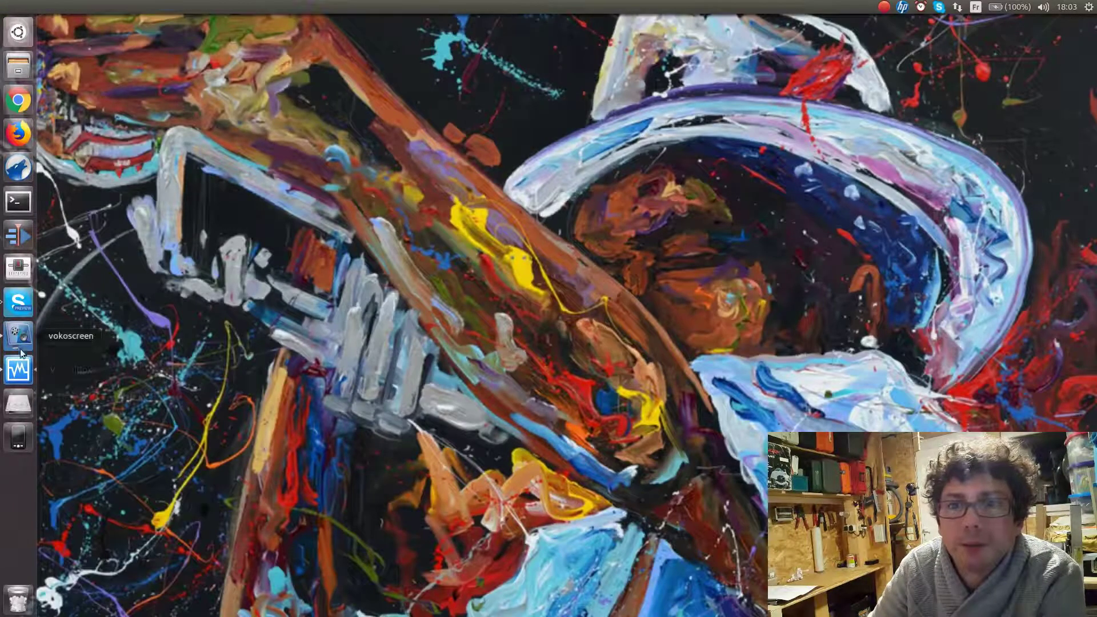
Log into the Windows 7 virtual machine and launch Chrome inside it
left_click(19, 367)
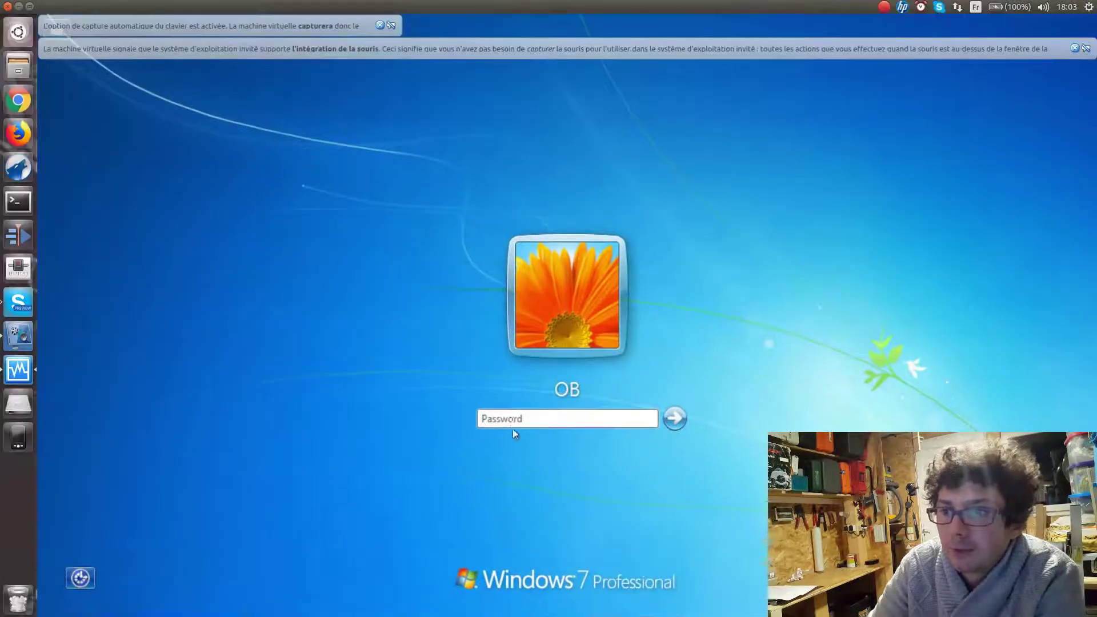
key("Return")
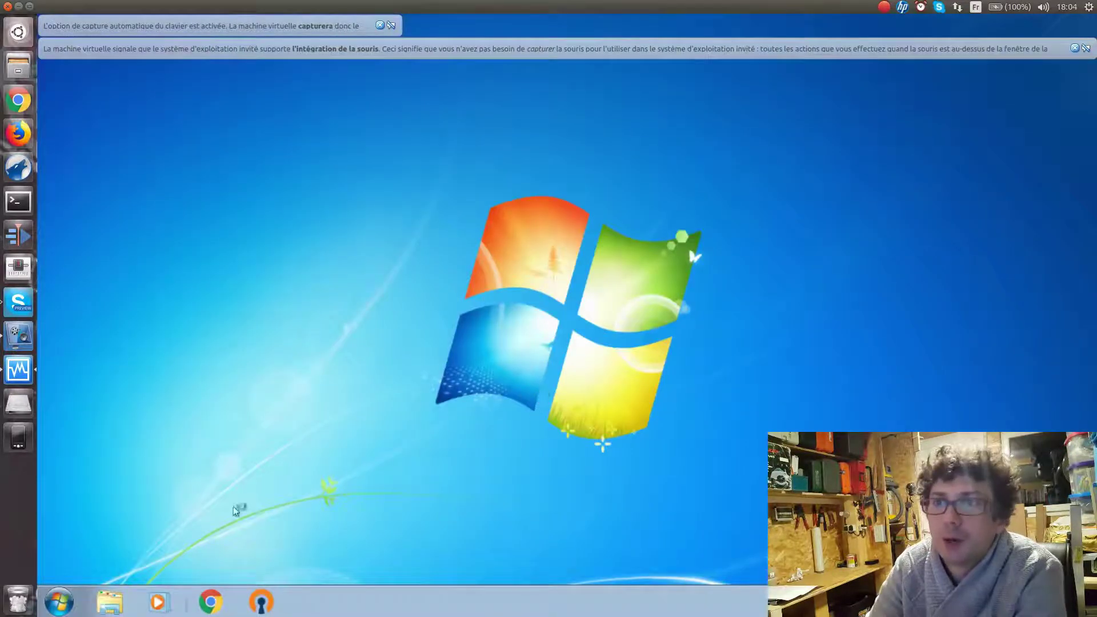
left_click(380, 26)
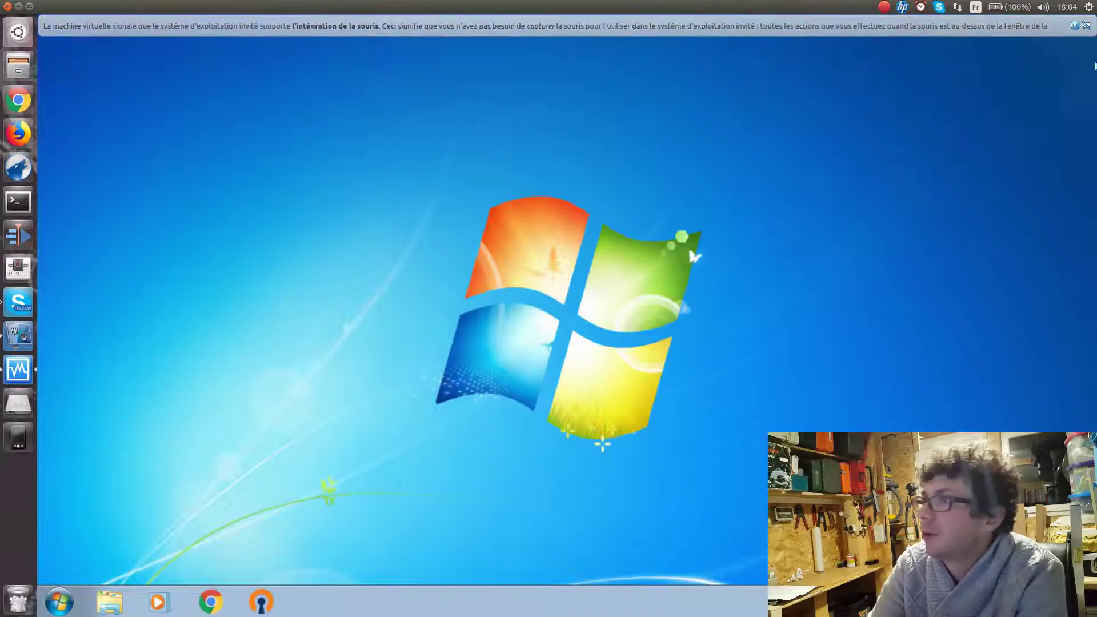
left_click(1075, 26)
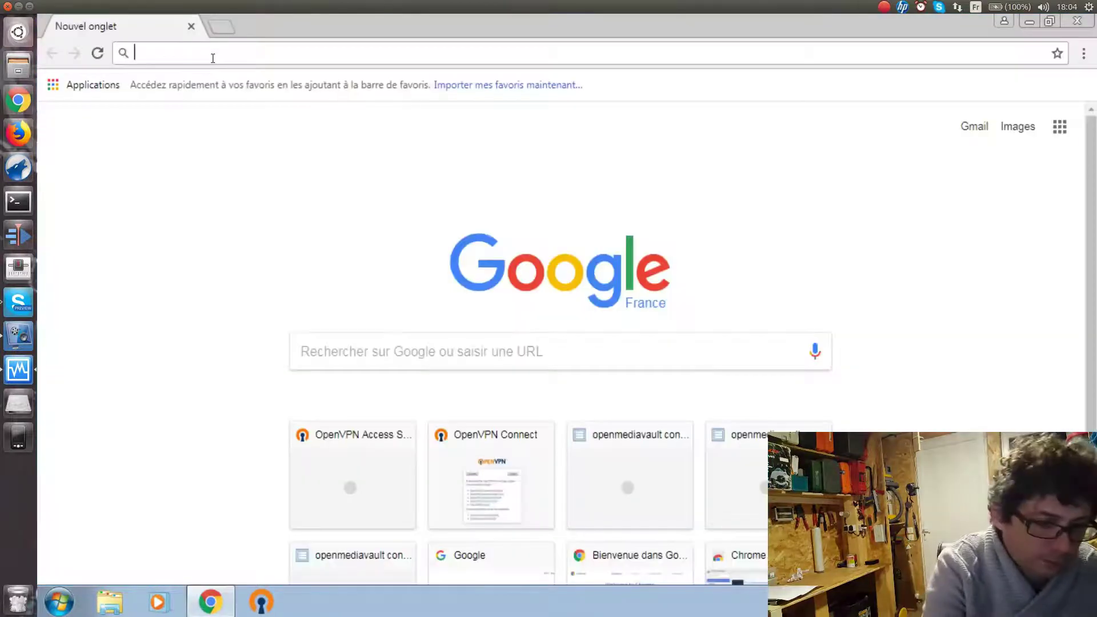
type("mon ip")
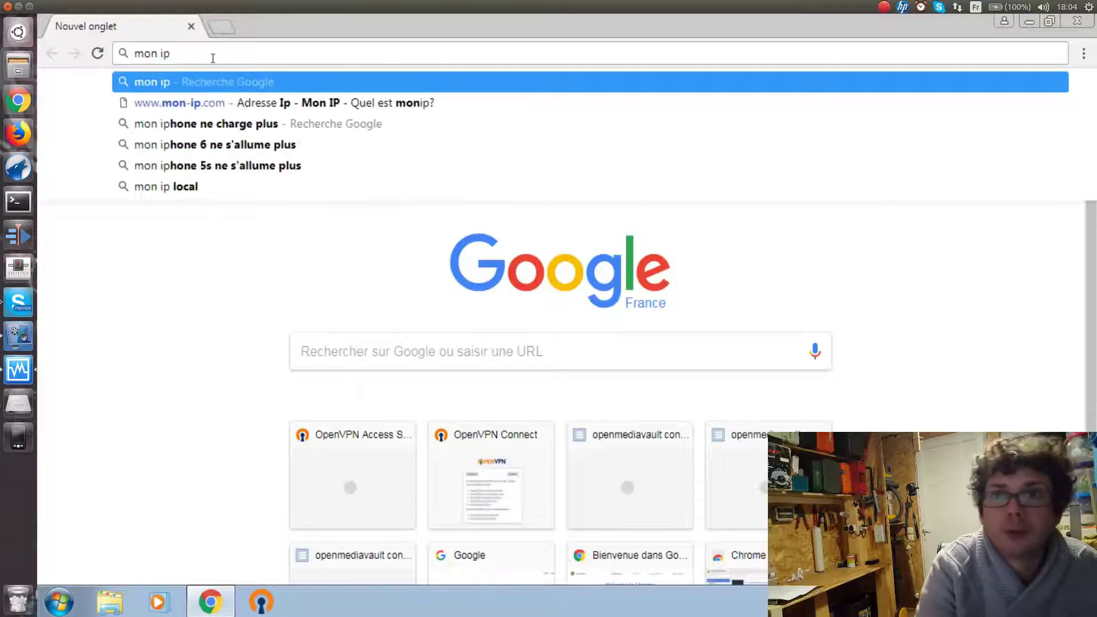
key("Return")
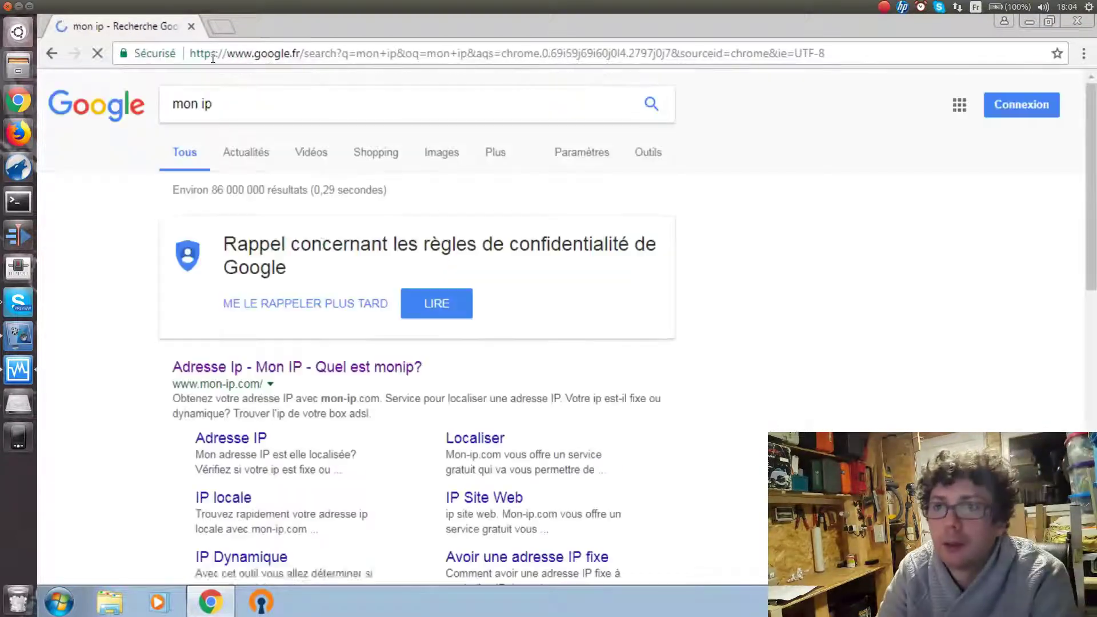
left_click(300, 367)
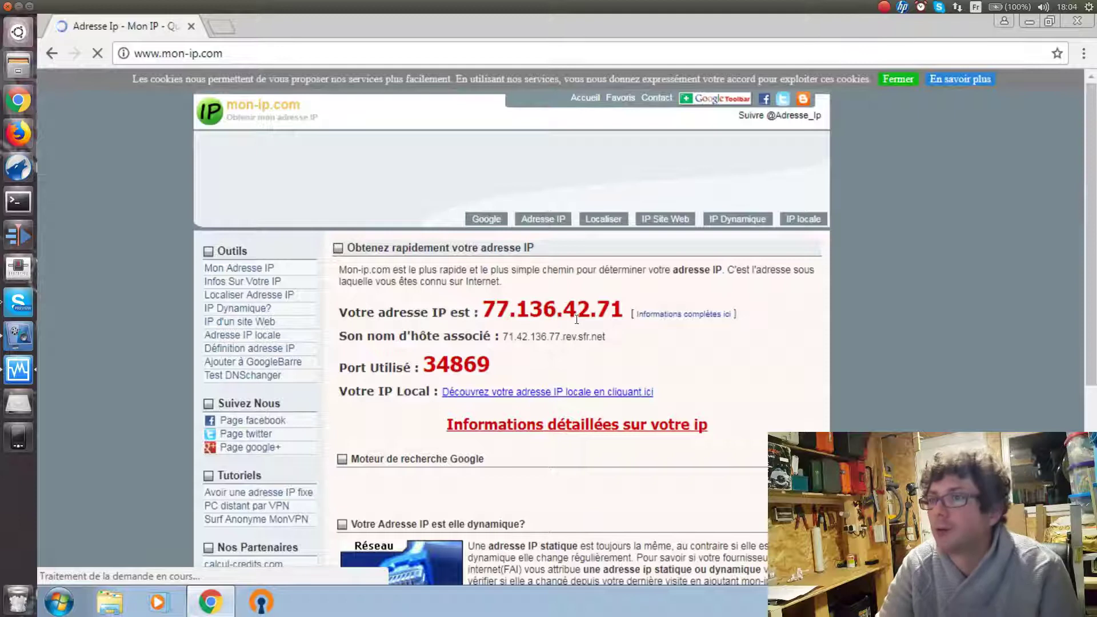
left_click_drag(563, 308, 624, 313)
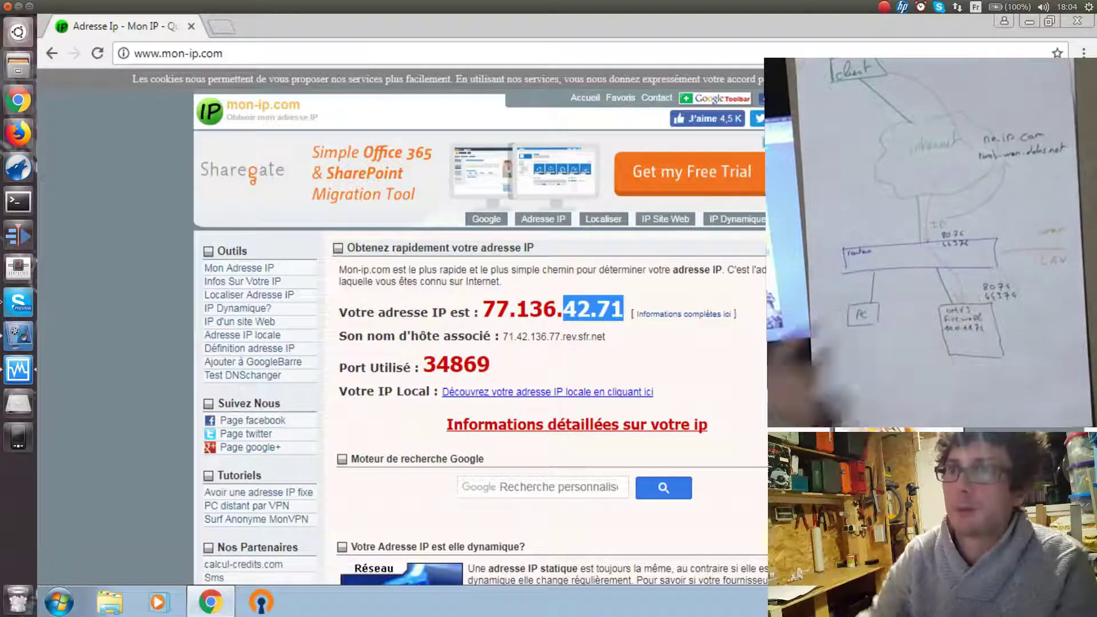
left_click(222, 53)
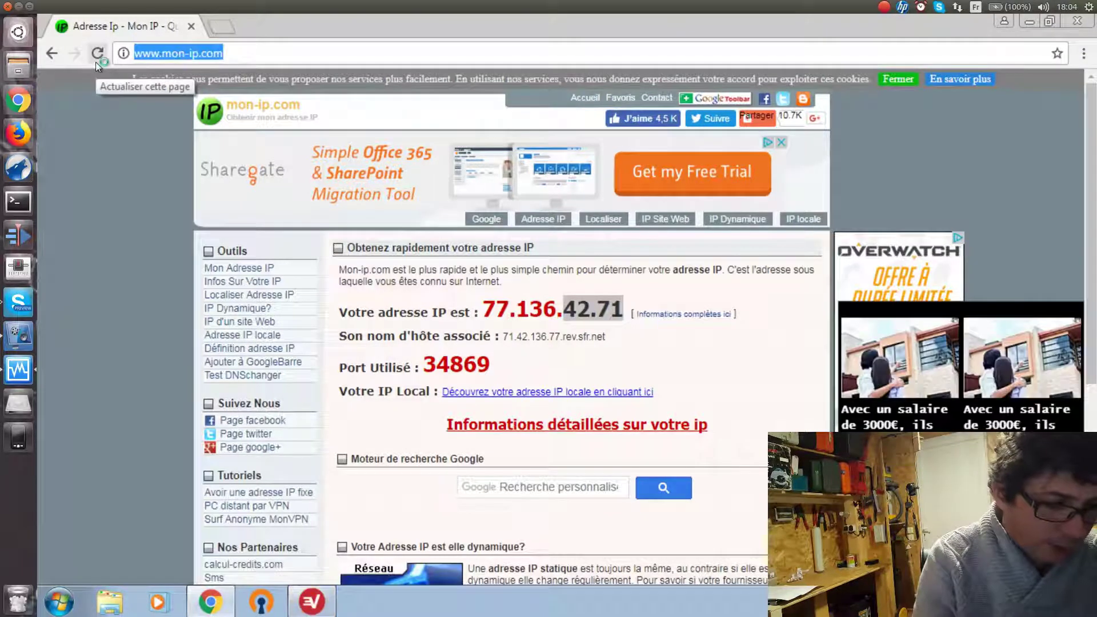
type("http:")
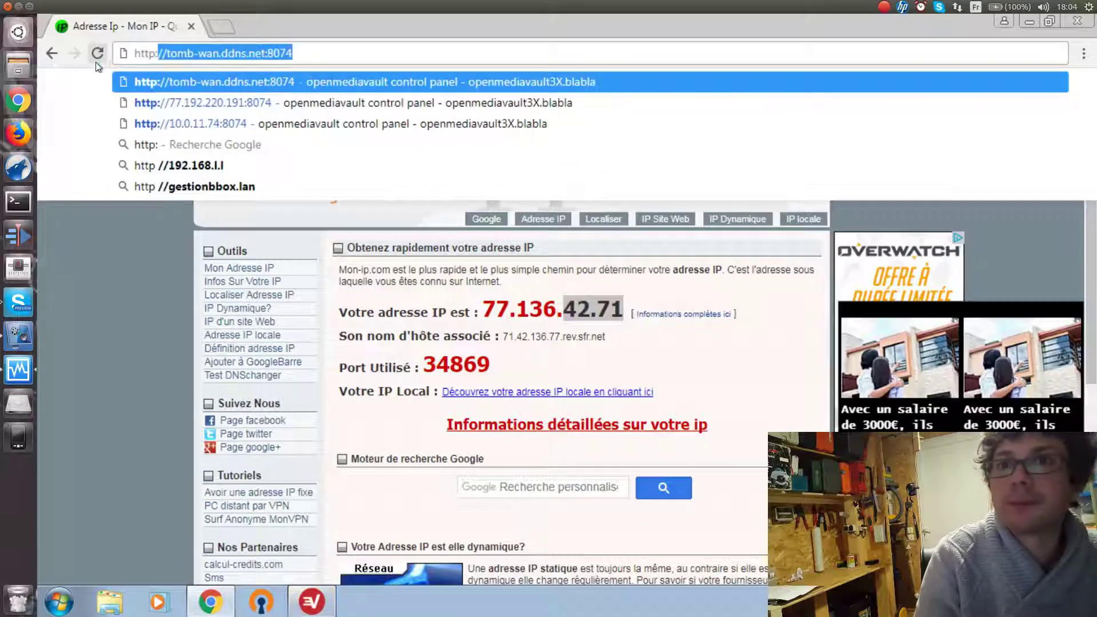
type("//")
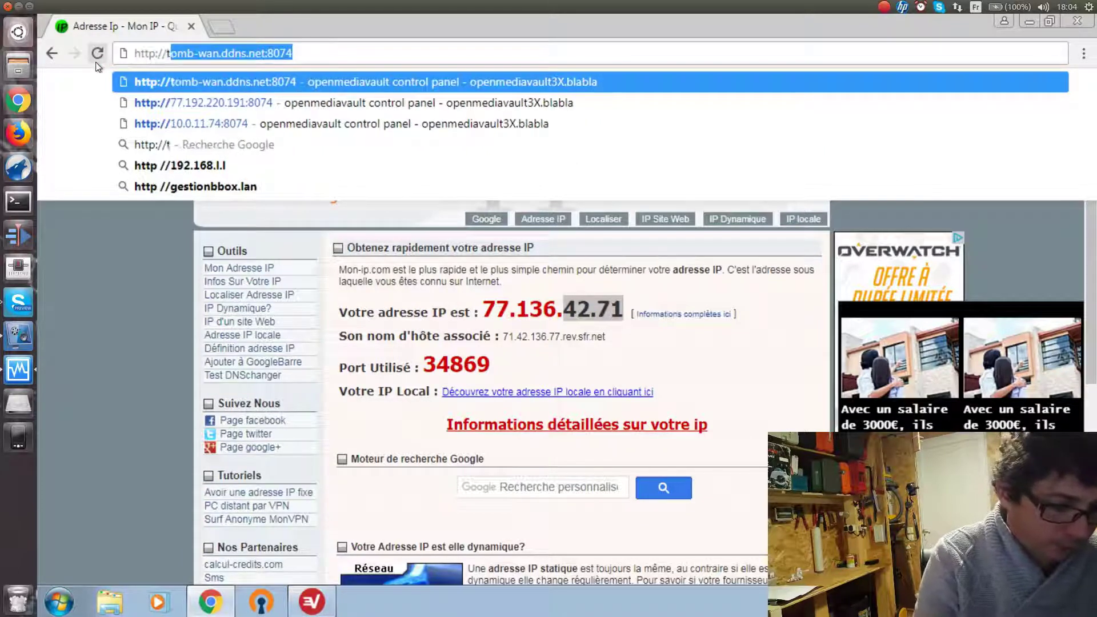
type("tomb-wan")
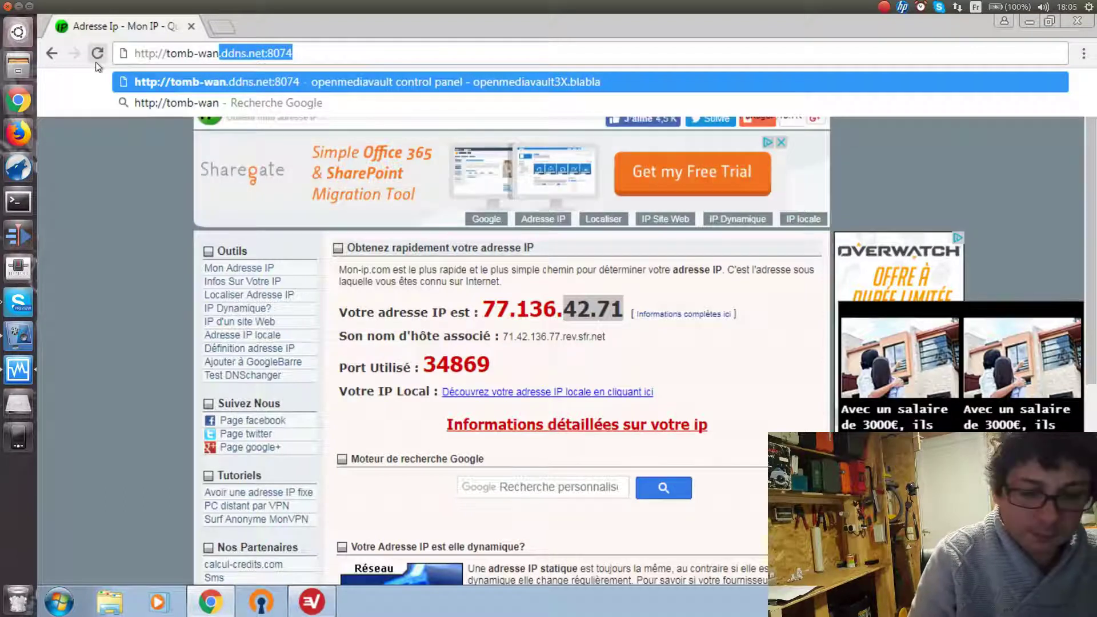
key("Right")
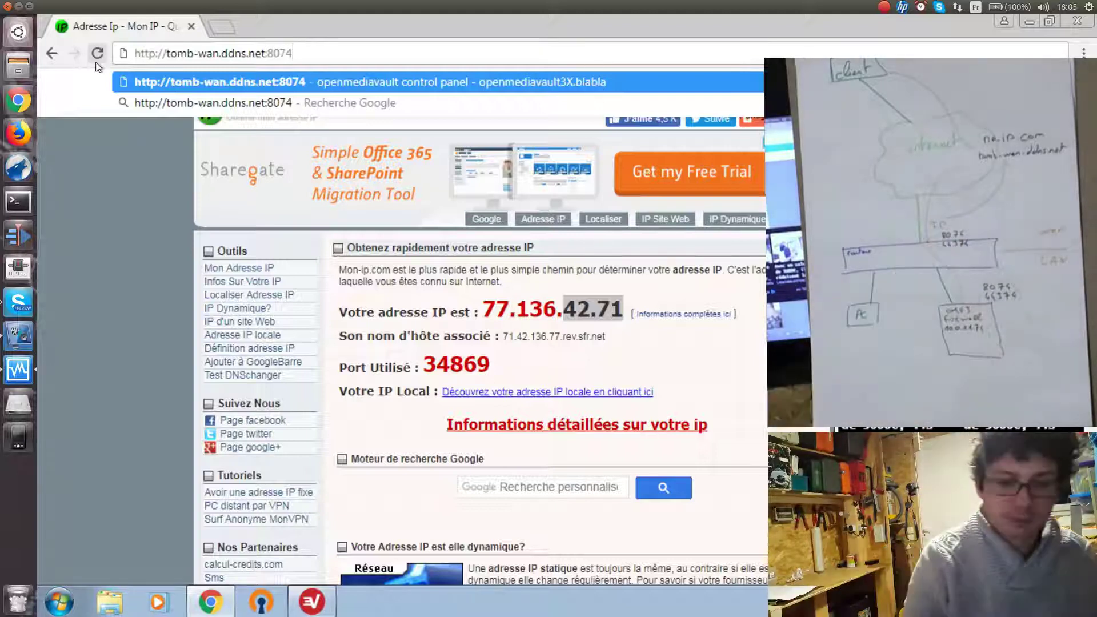
key("Return")
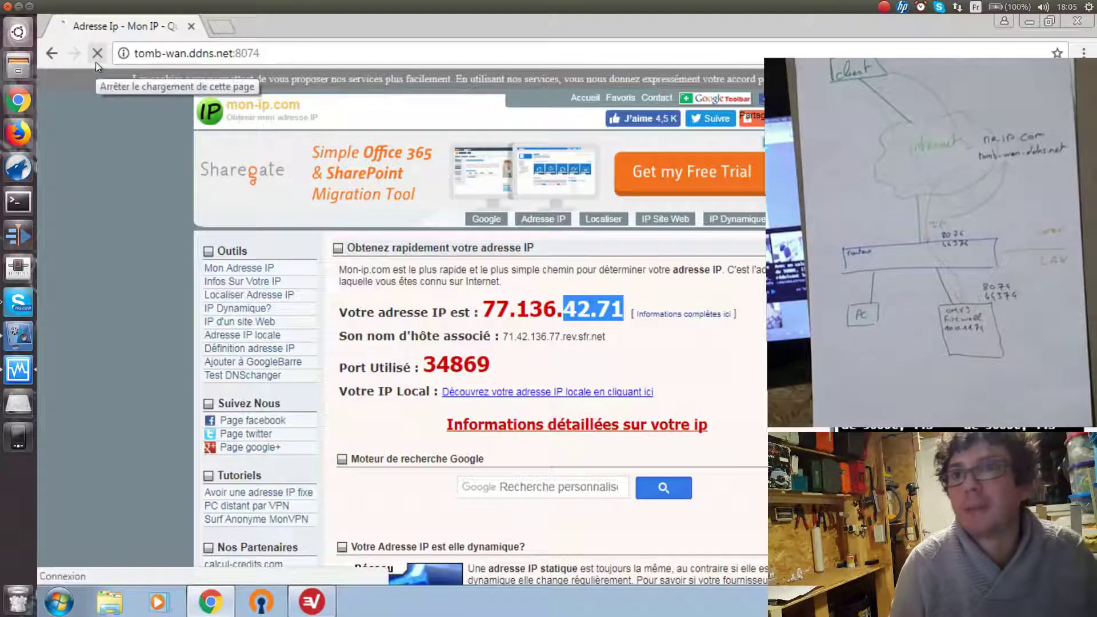